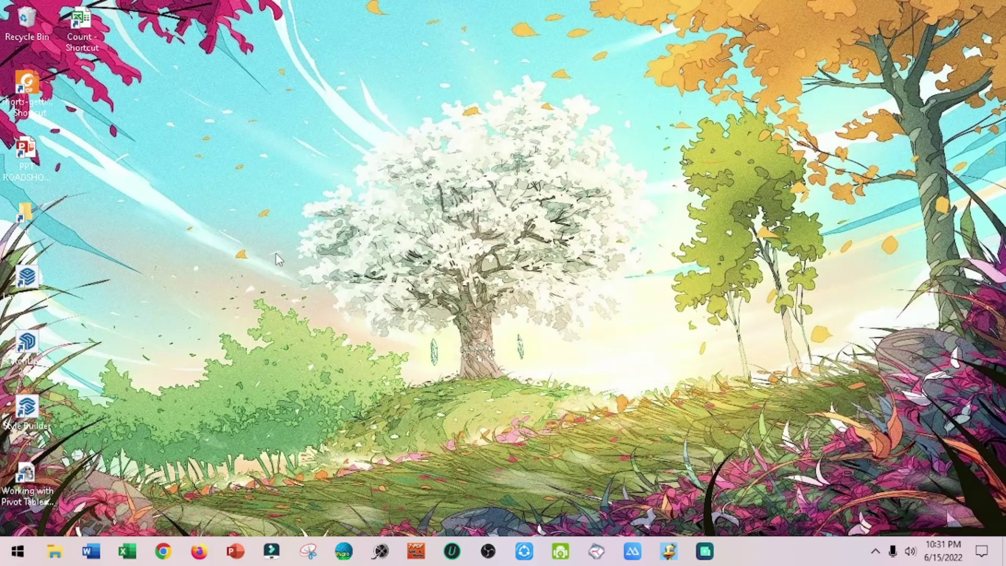
Open the Count workbook and select cell F4.
left_click(243, 225)
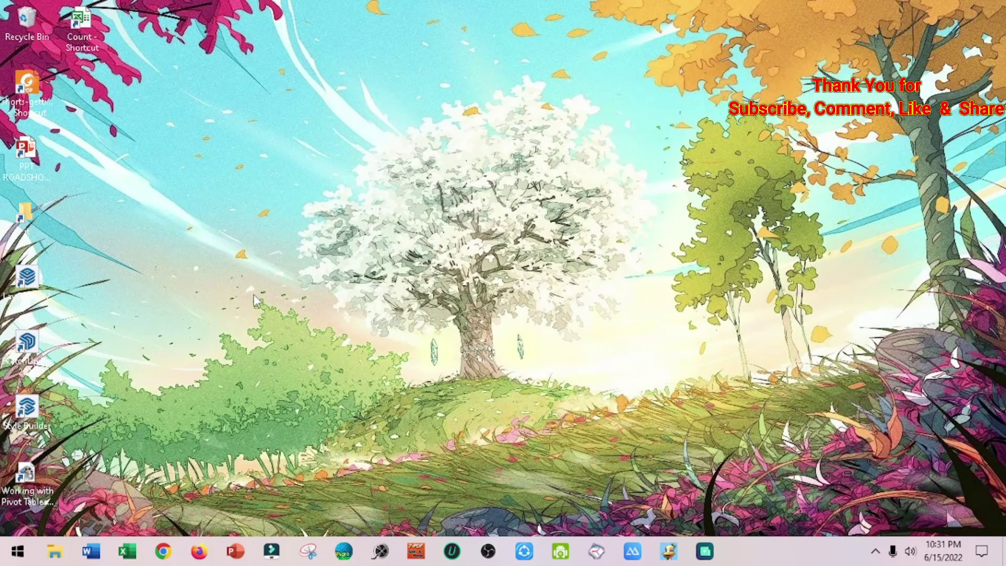
left_click(89, 38)
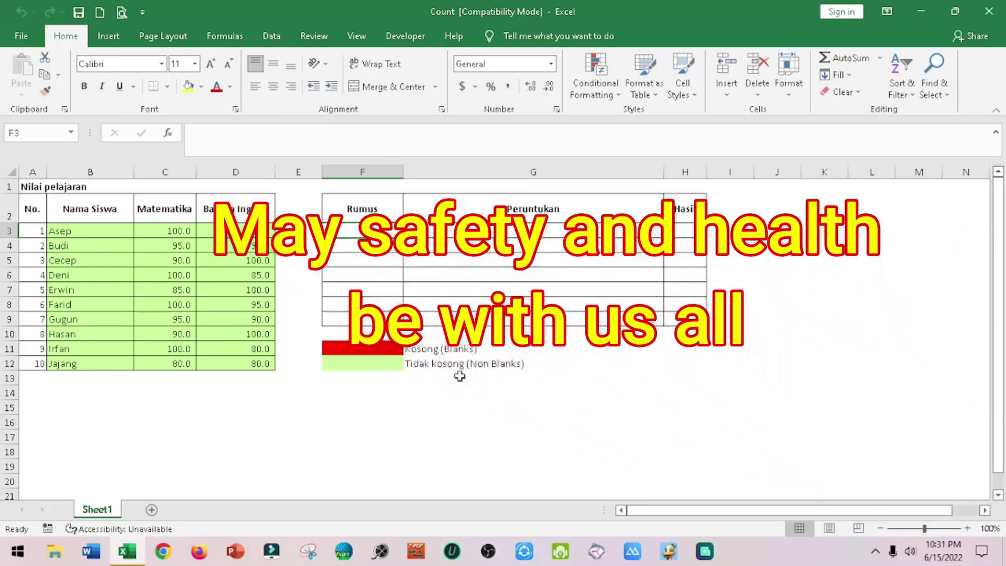
left_click(371, 248)
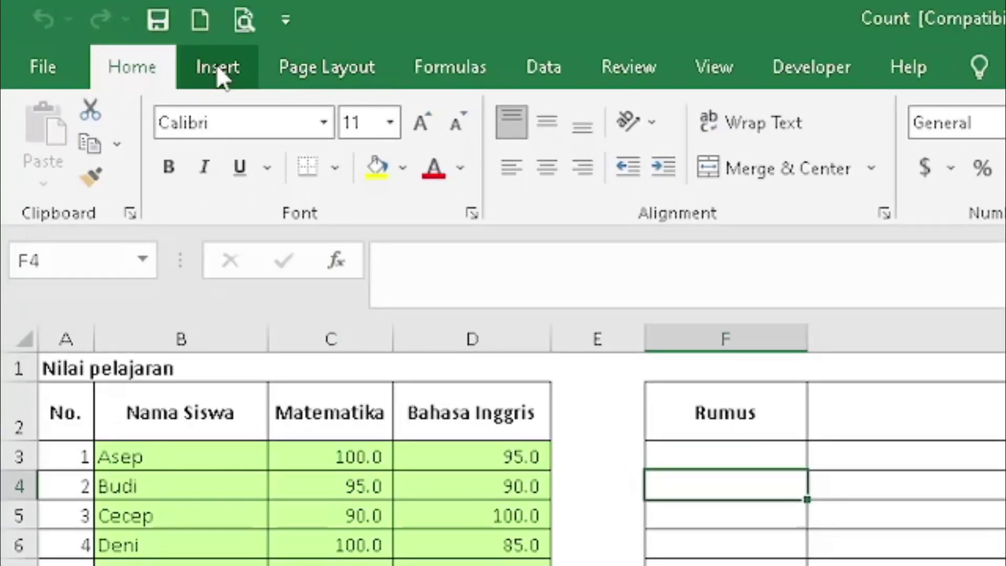
Bring up the Insert Function dialog for F4 through AutoSum's More Functions.
left_click(472, 84)
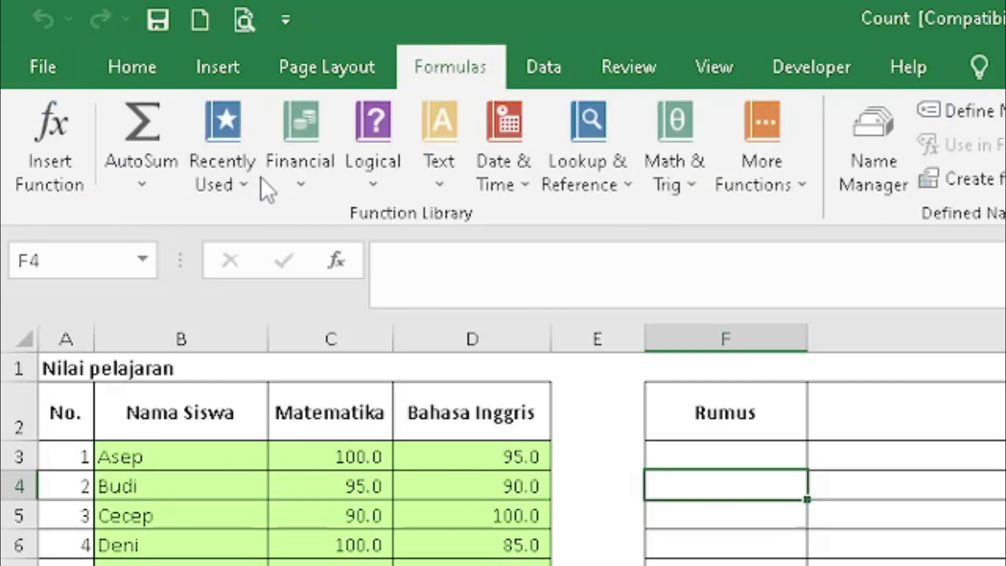
left_click(144, 185)
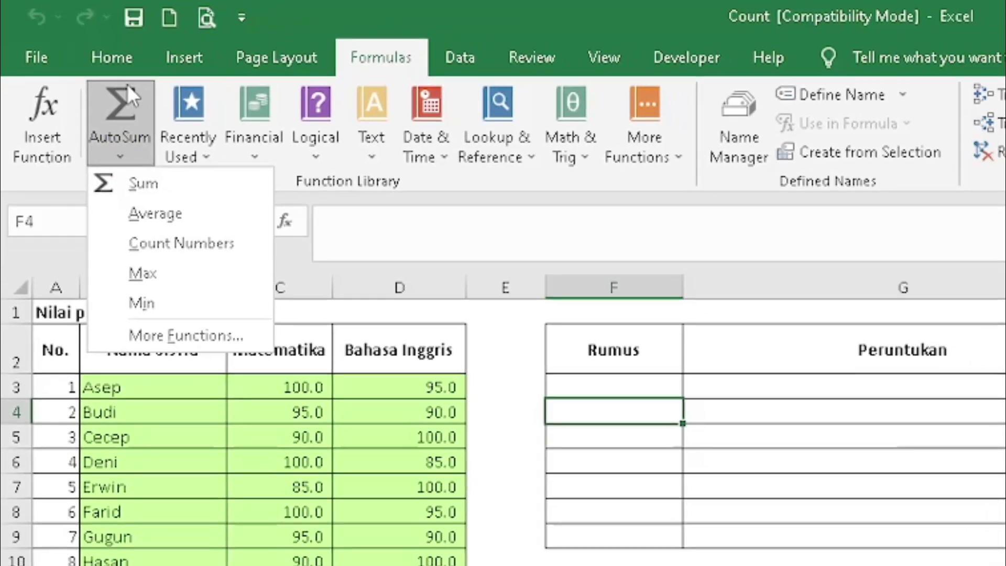
left_click(76, 41)
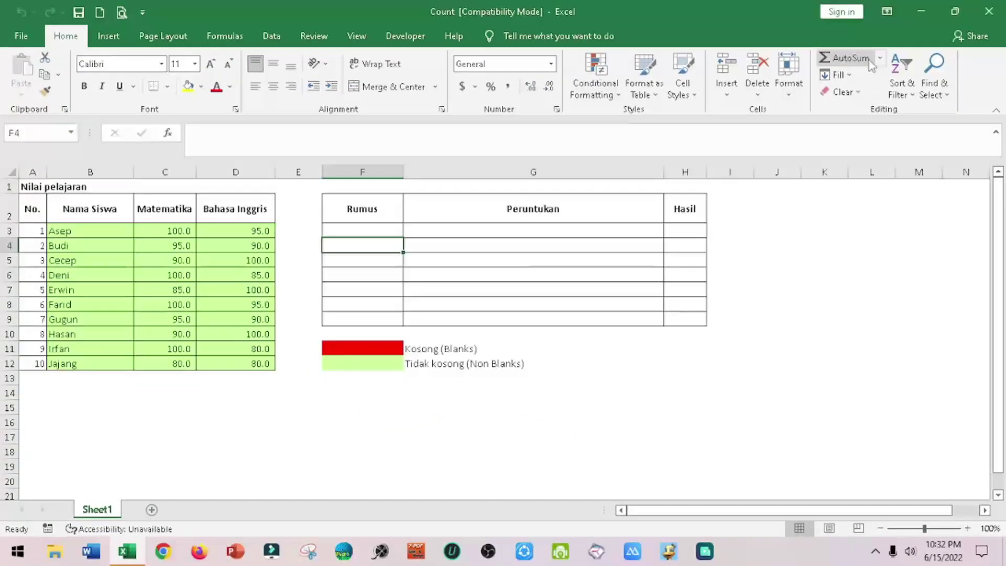
left_click(884, 60)
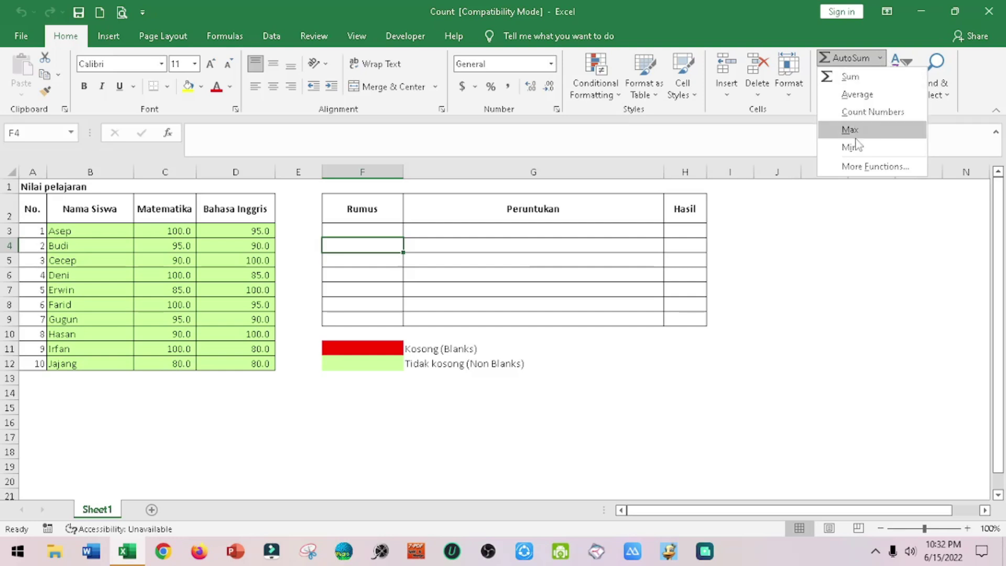
left_click(865, 167)
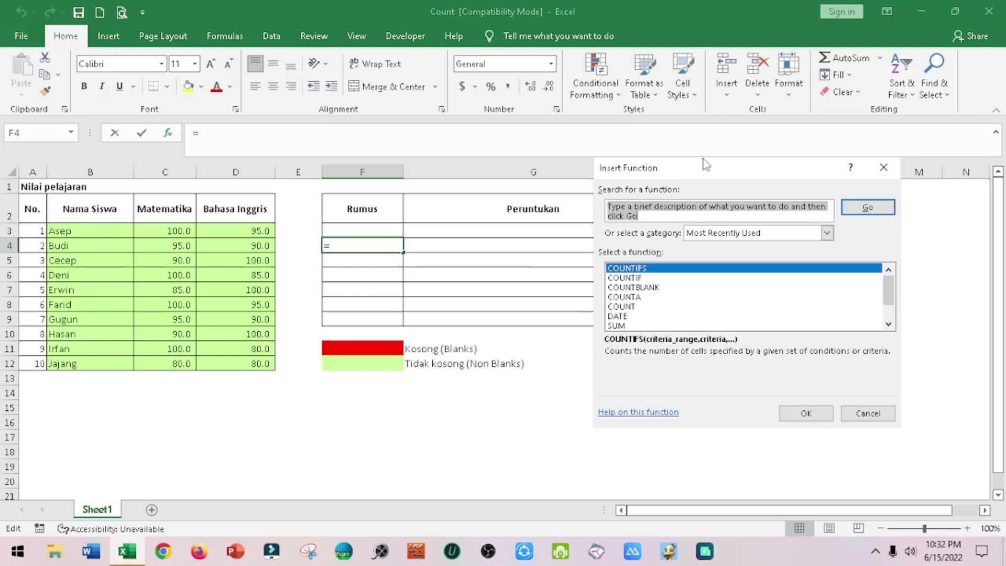
Search functions for 'count', cancel Insert Function without inserting, and select F3.
type("count")
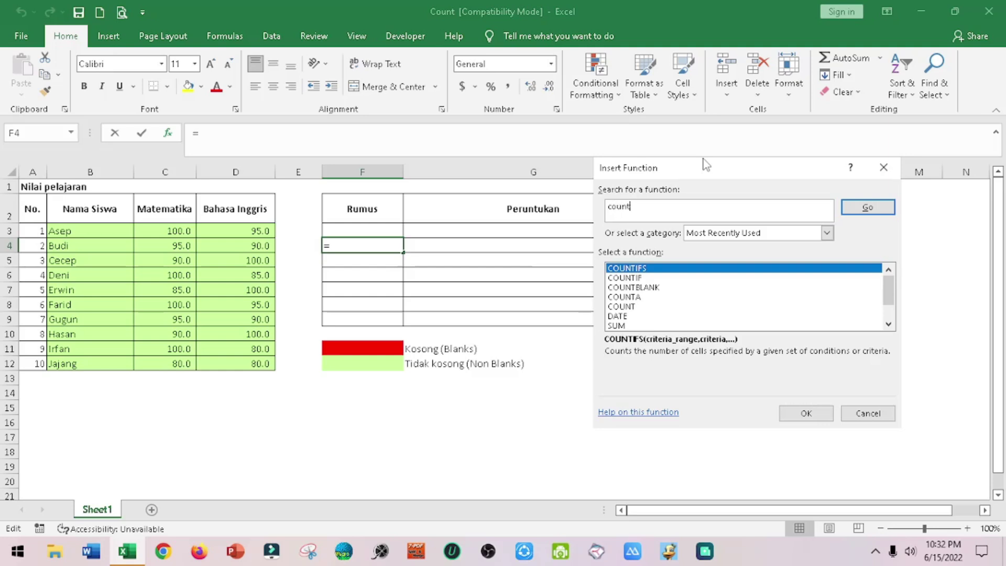
left_click(864, 207)
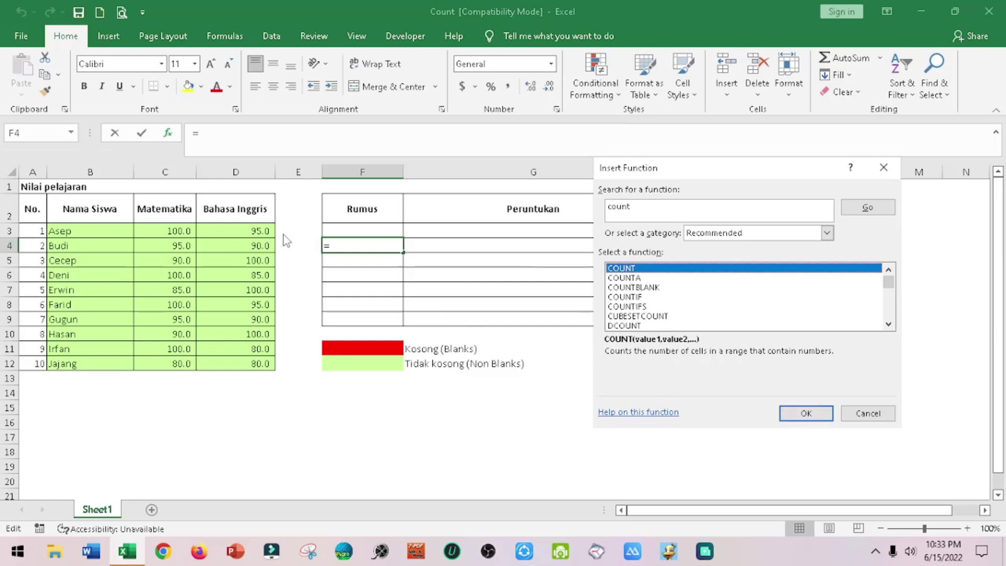
key("Escape")
left_click(363, 230)
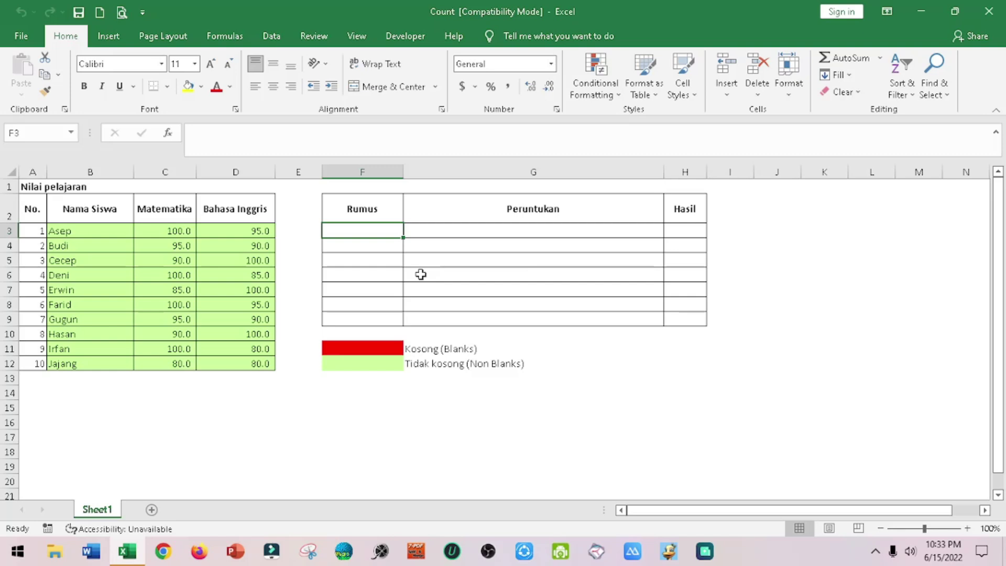
Enter COUNT in F3 and 'menghitung cell yang mengandung angka' in G3.
type("COUNT")
key("Tab")
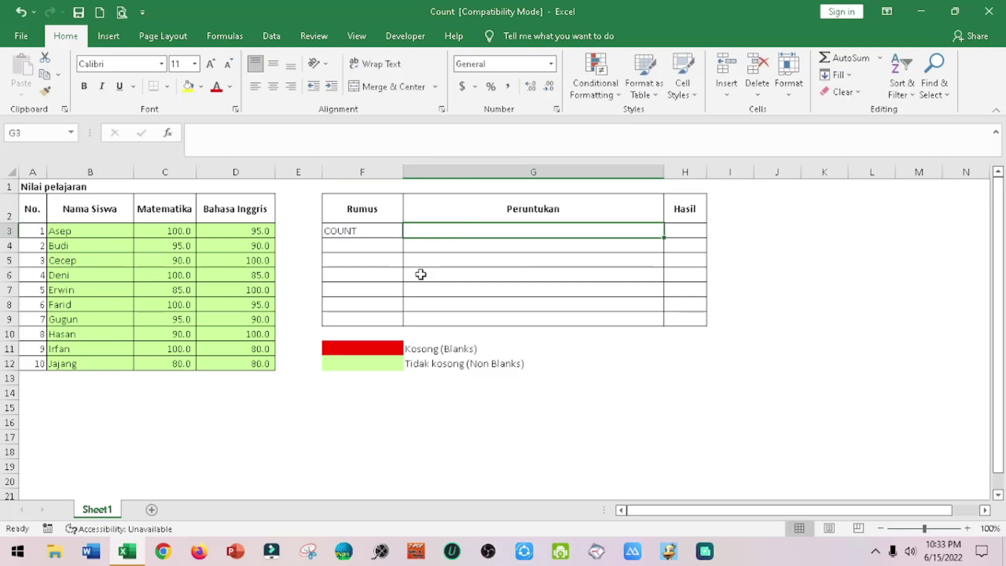
type("M")
key("BackSpace")
type("MENGHITUNG")
key("BackSpace")
key("BackSpace")
key("BackSpace")
key("BackSpace")
key("BackSpace")
key("BackSpace")
key("BackSpace")
key("BackSpace")
key("BackSpace")
key("BackSpace")
type("menghitung")
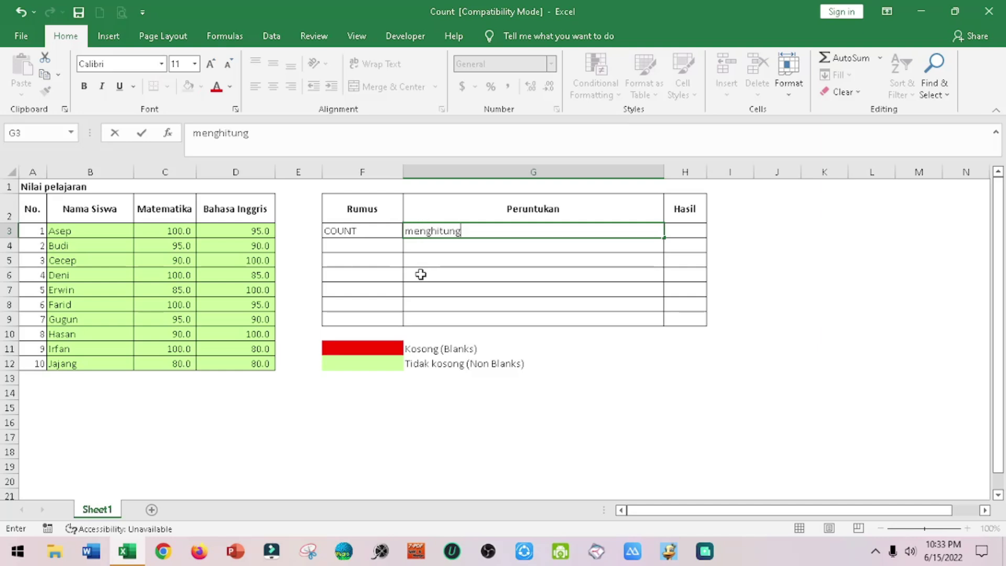
type(" cell yang mengandung angka")
key("Return")
Capitalise the G3 description to 'Menghitung cell yang mengandung angka'.
key("Up")
key("F2")
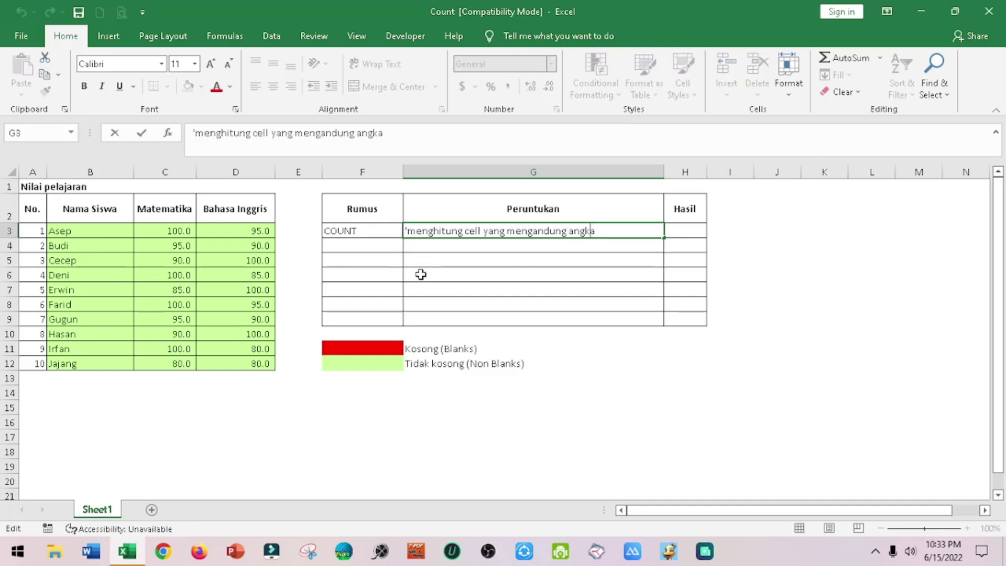
key("shift+Right")
type("M")
key("Tab")
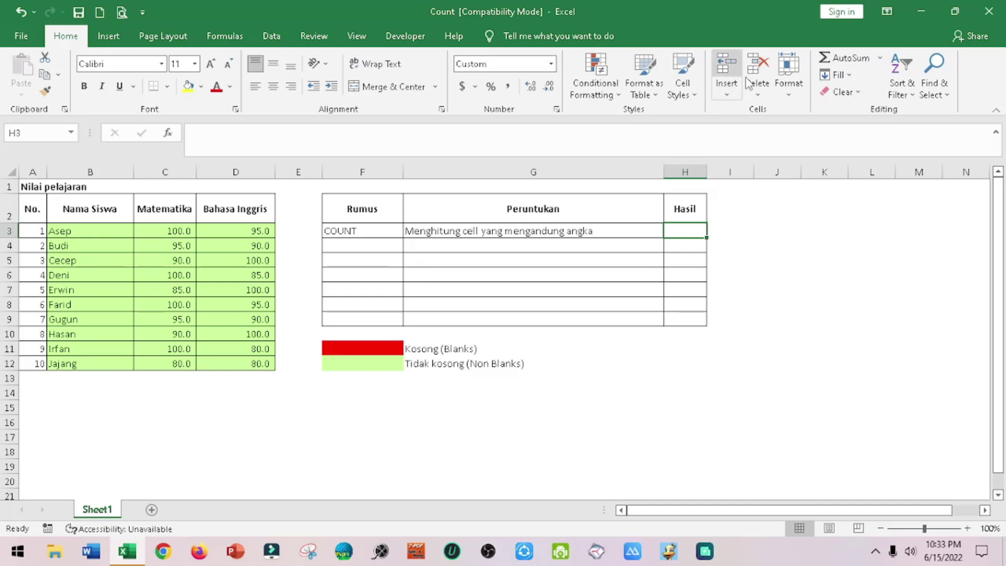
Insert =COUNT(B3:D12) into H3 through Insert Function, returning 20.
left_click(881, 58)
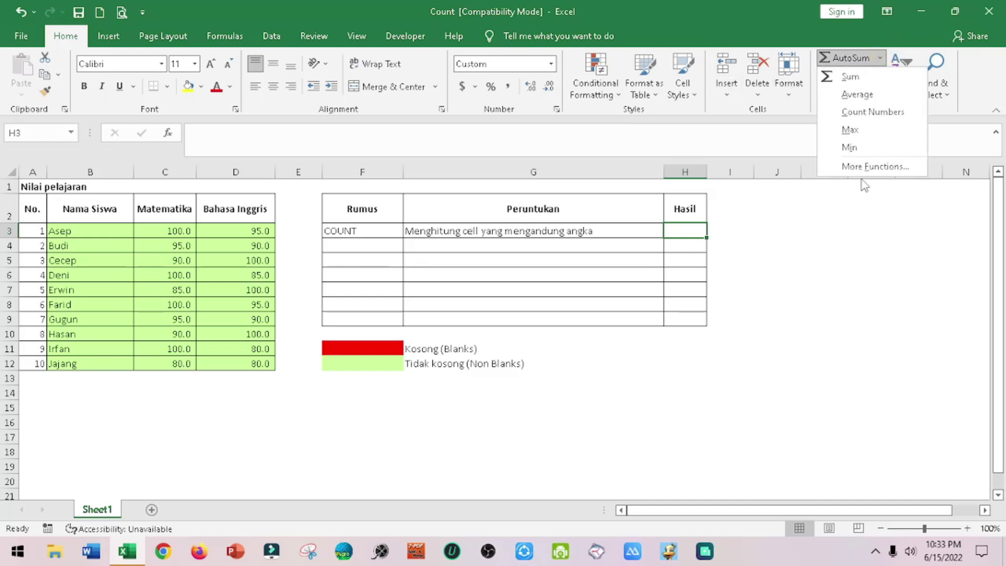
left_click(862, 166)
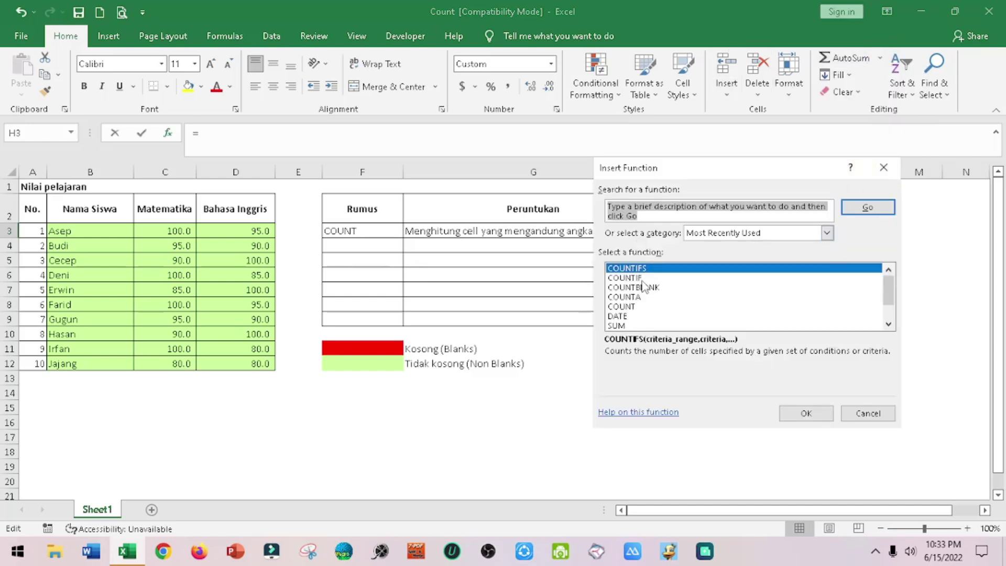
left_click(639, 306)
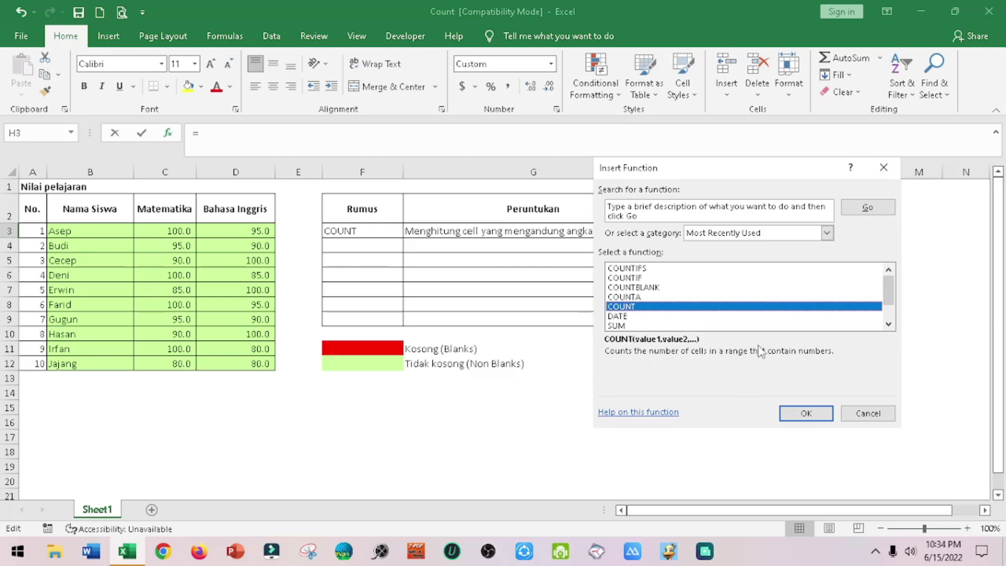
left_click(806, 413)
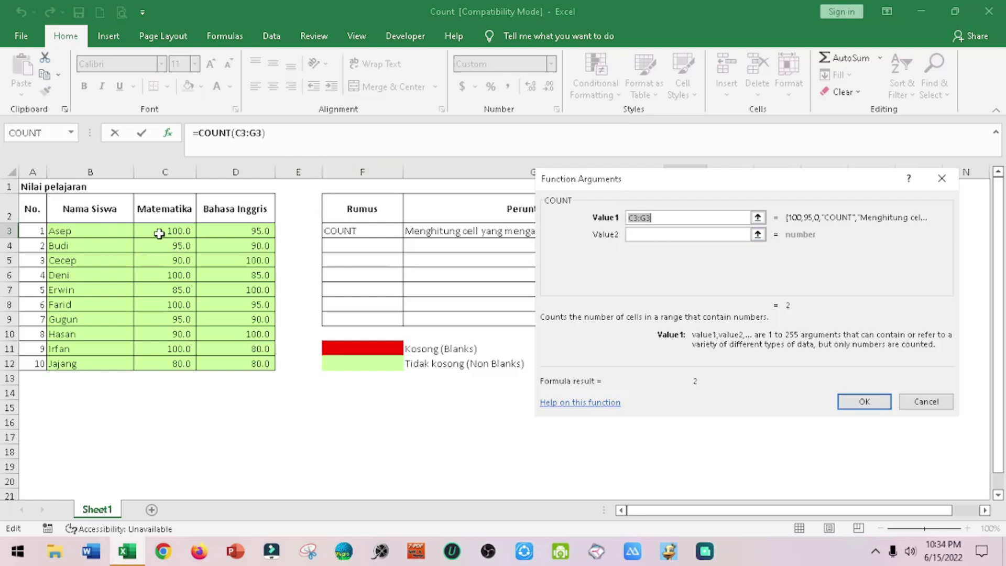
left_click(70, 234)
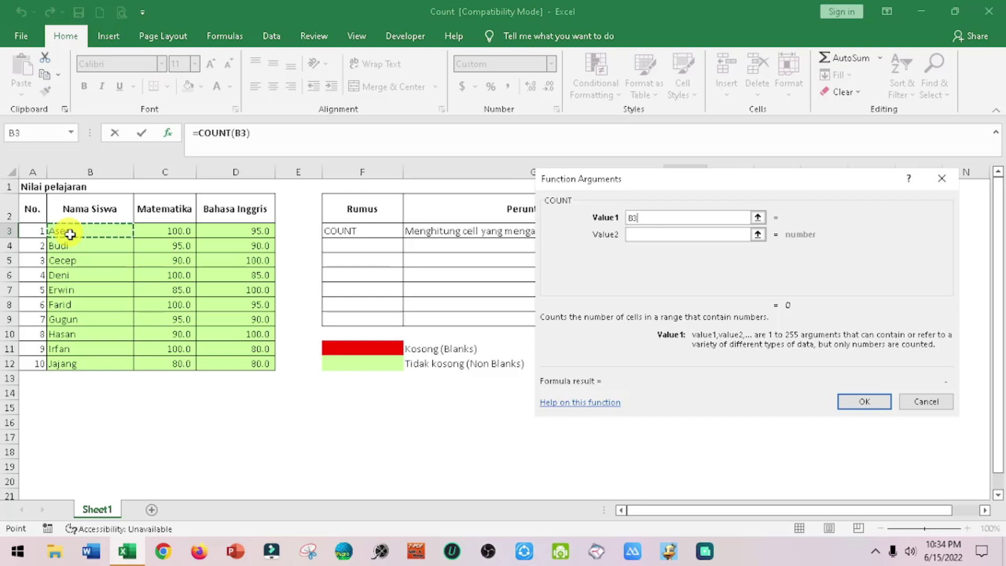
left_click_drag(70, 234, 252, 360)
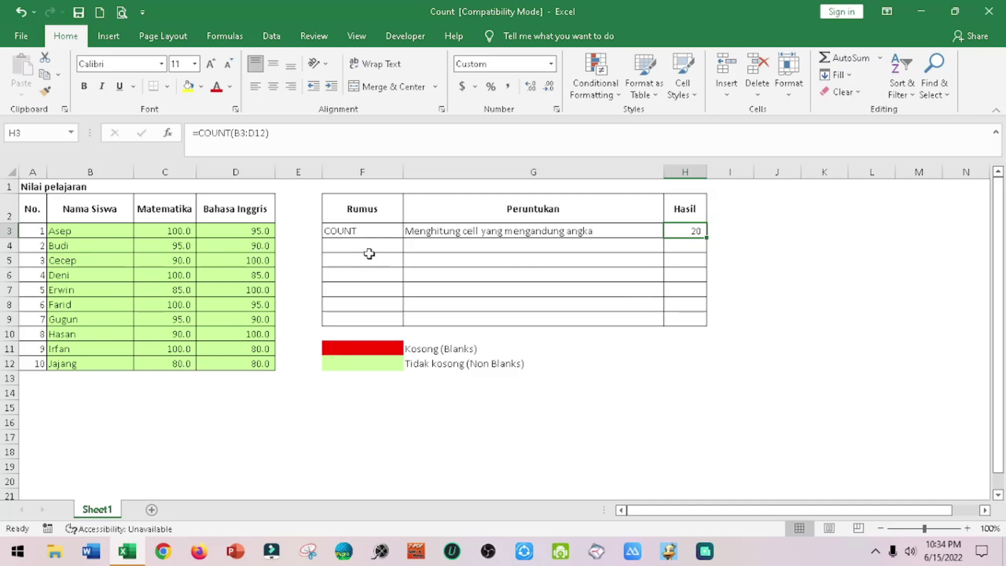
Check the scores in C3 and D3, then start a COUNTA formula in F4.
left_click(169, 229)
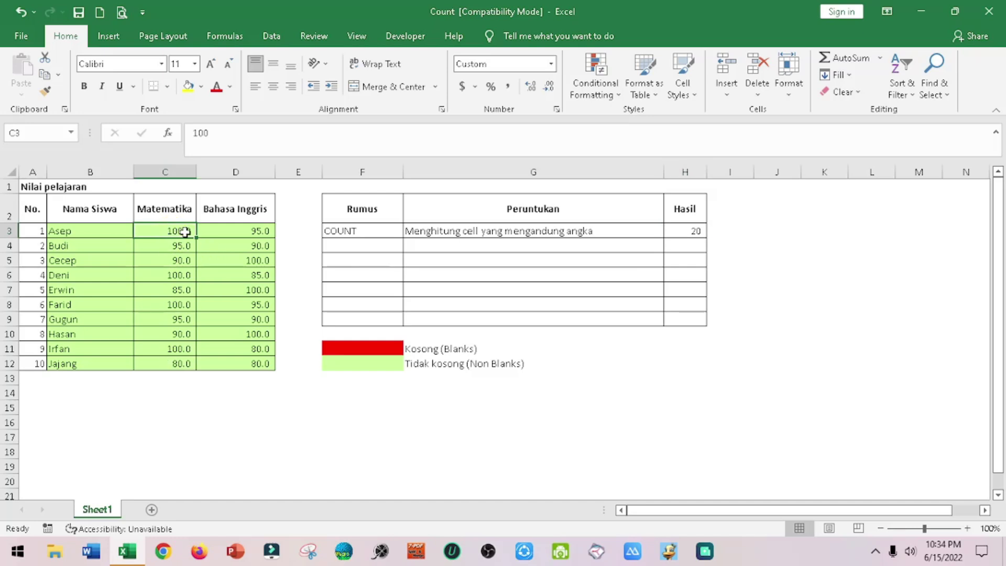
left_click(231, 231)
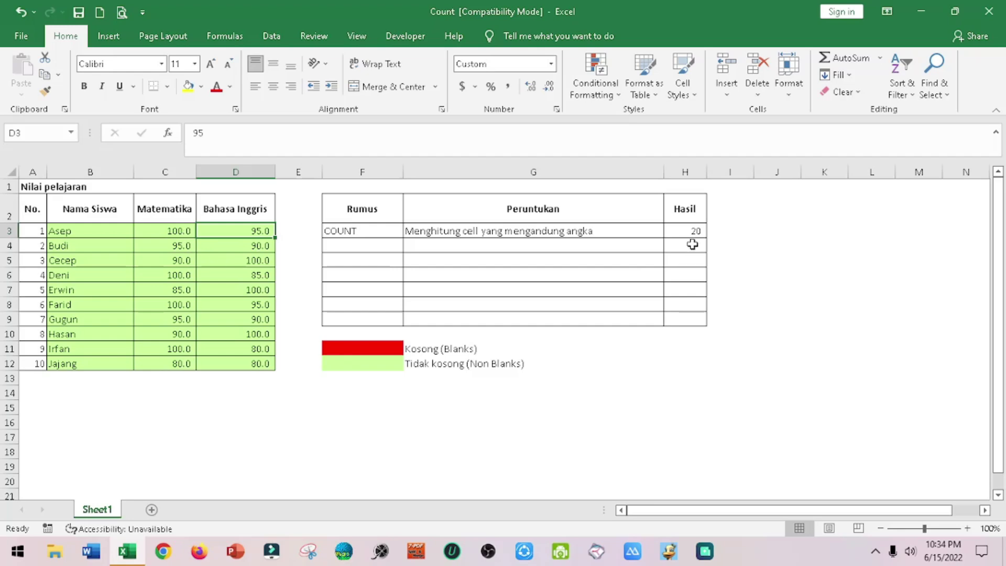
left_click(362, 245)
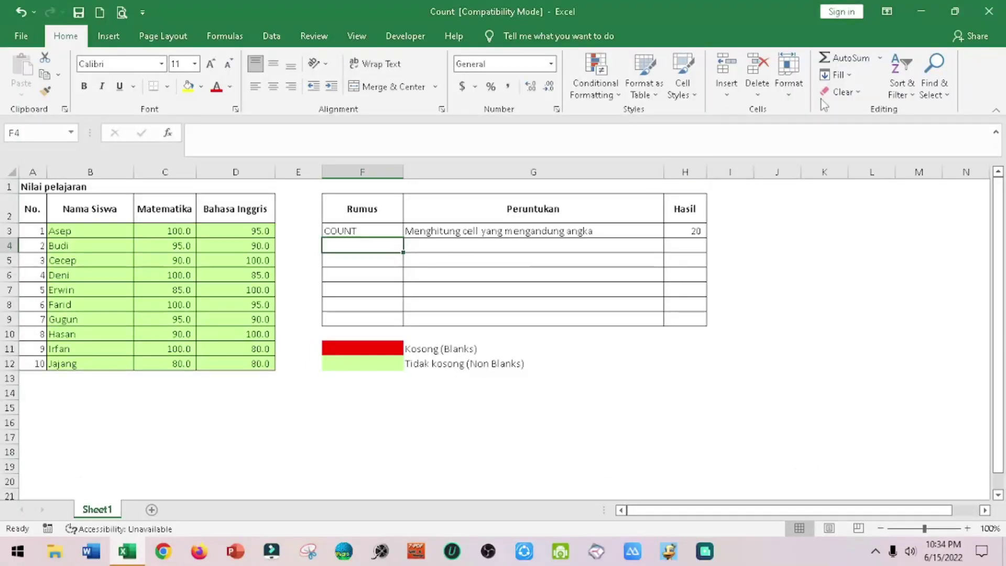
left_click(879, 58)
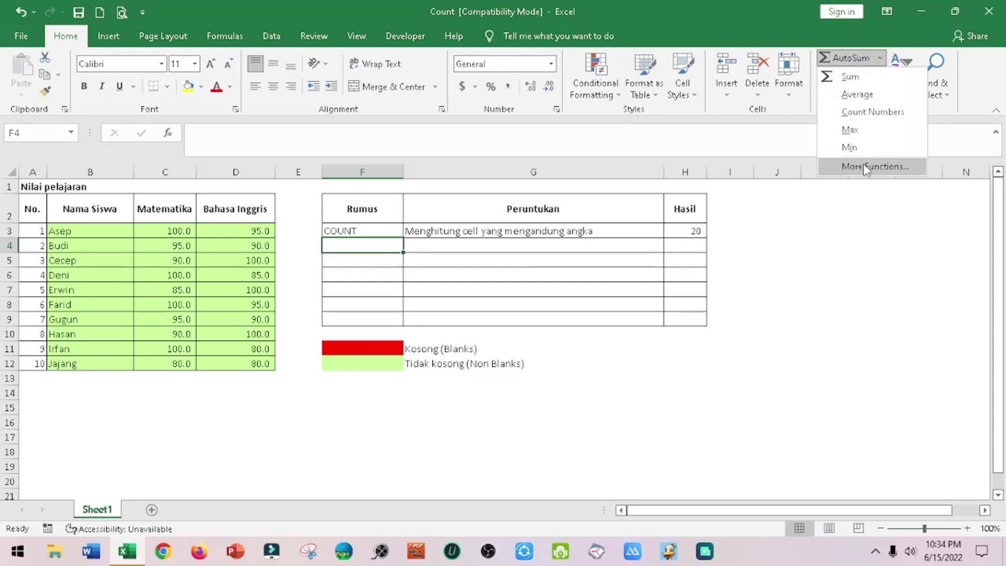
left_click(869, 166)
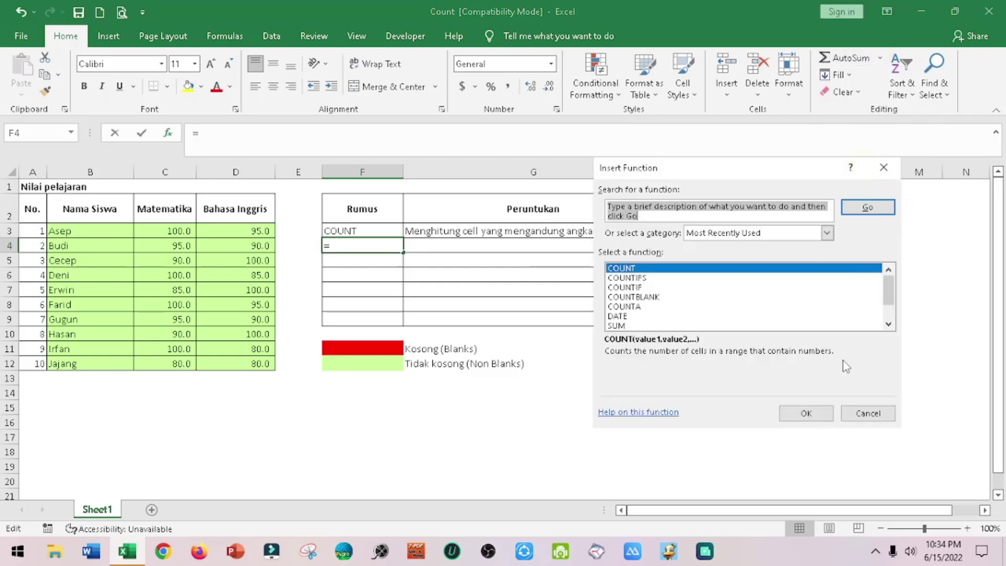
left_click(626, 307)
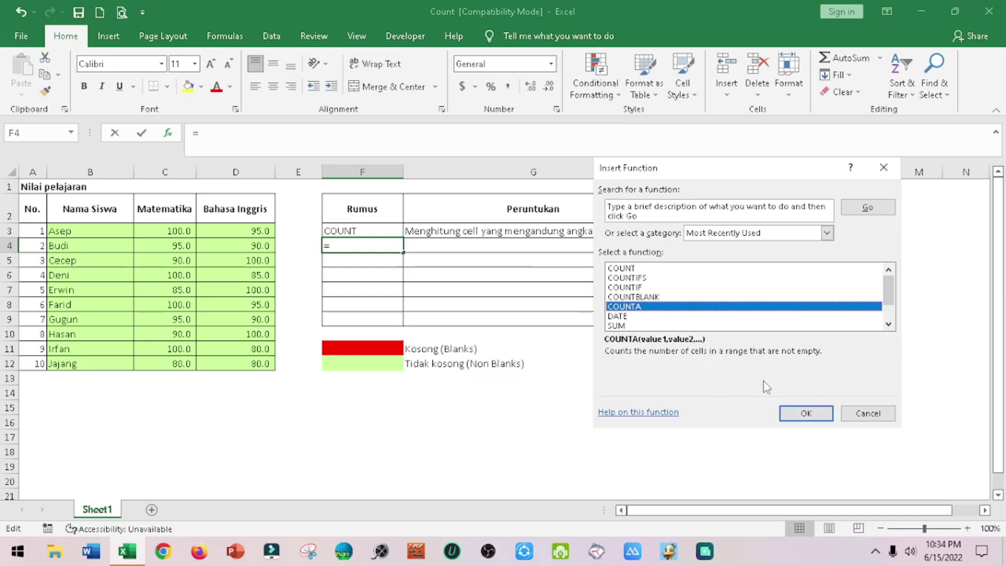
left_click(797, 415)
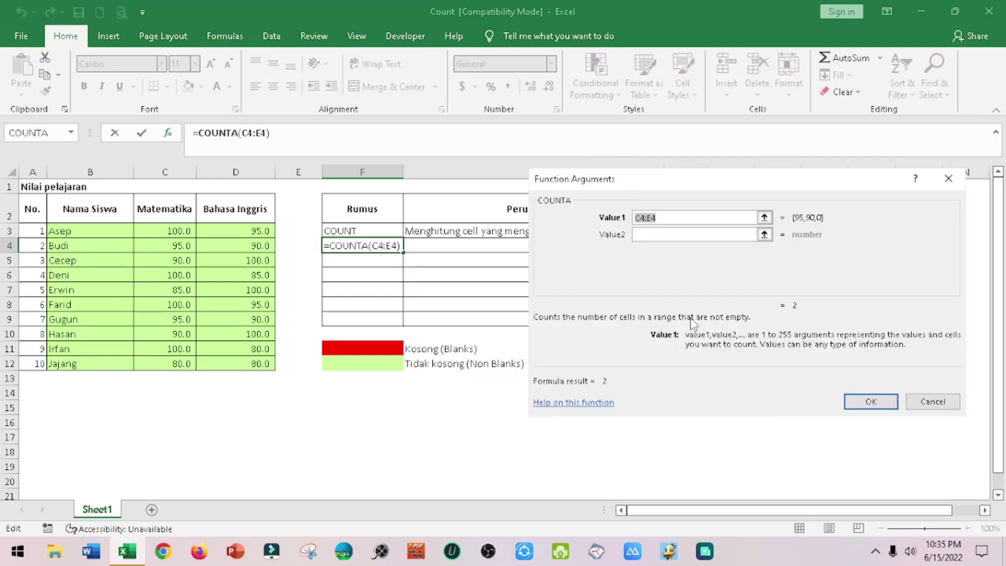
Cancel the pending formula and enter the name COUNTA in F4.
key("Escape")
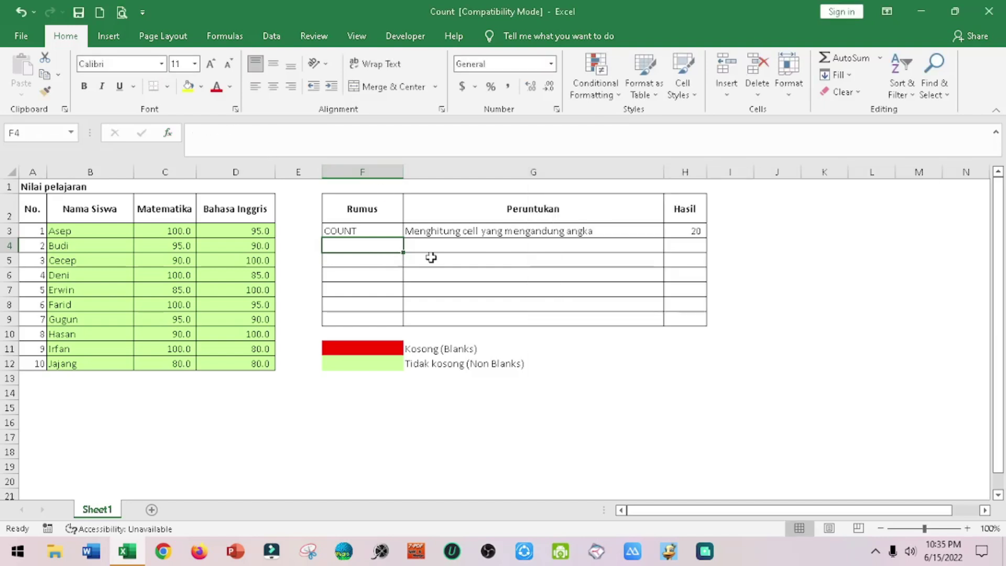
type("COUNTA")
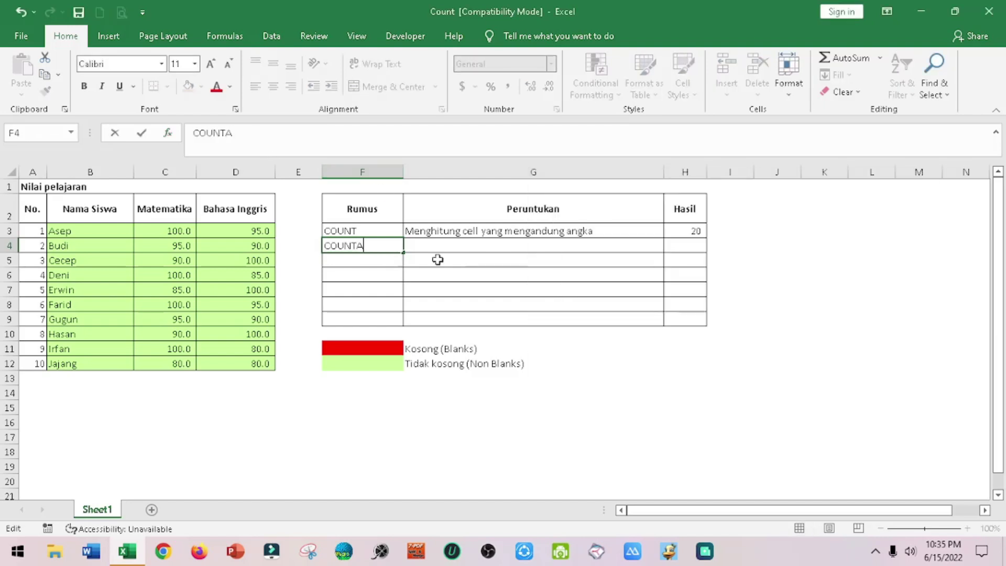
key("Return")
key("Up")
key("Right")
key("Right")
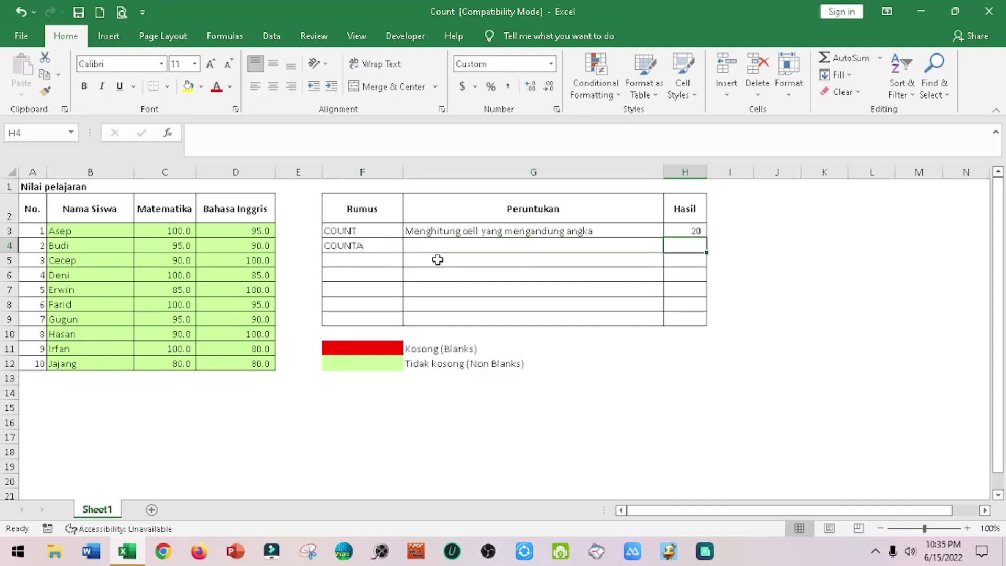
key("Left")
Copy G3's description into G4 and change it to 'Menghitung cell yang tidak kosong'.
key("ctrl+d")
key("Left")
key("Right")
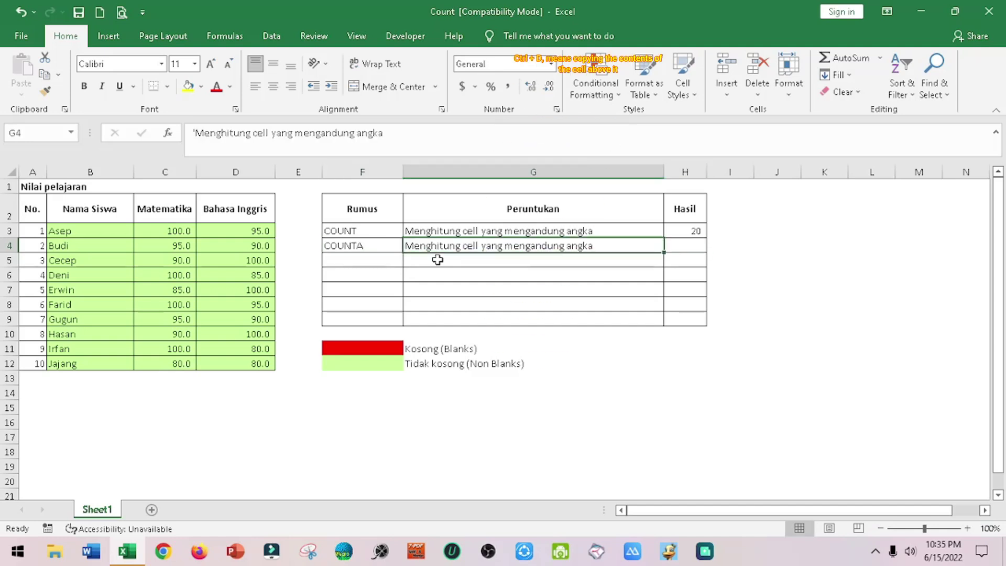
key("ctrl+z")
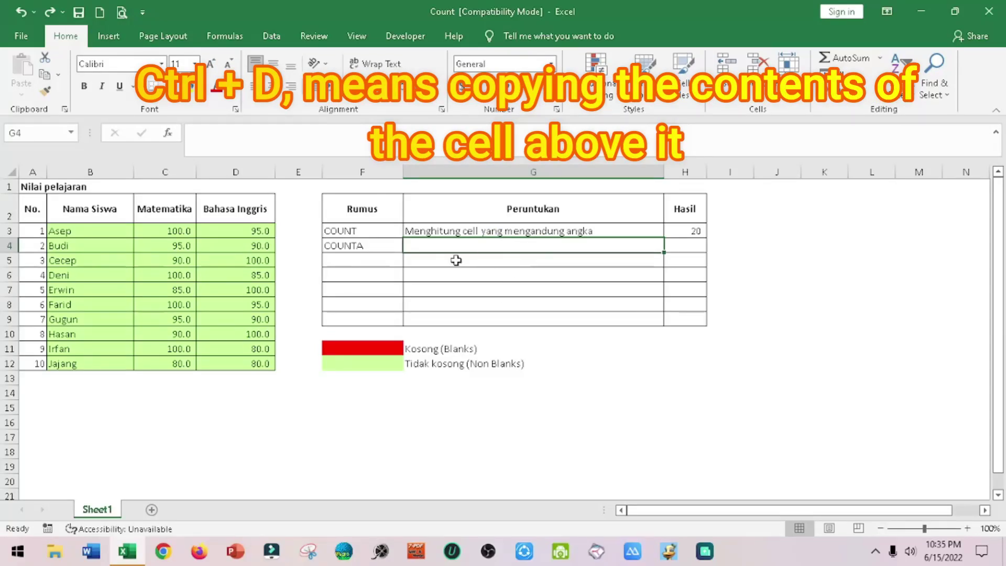
key("ctrl+d")
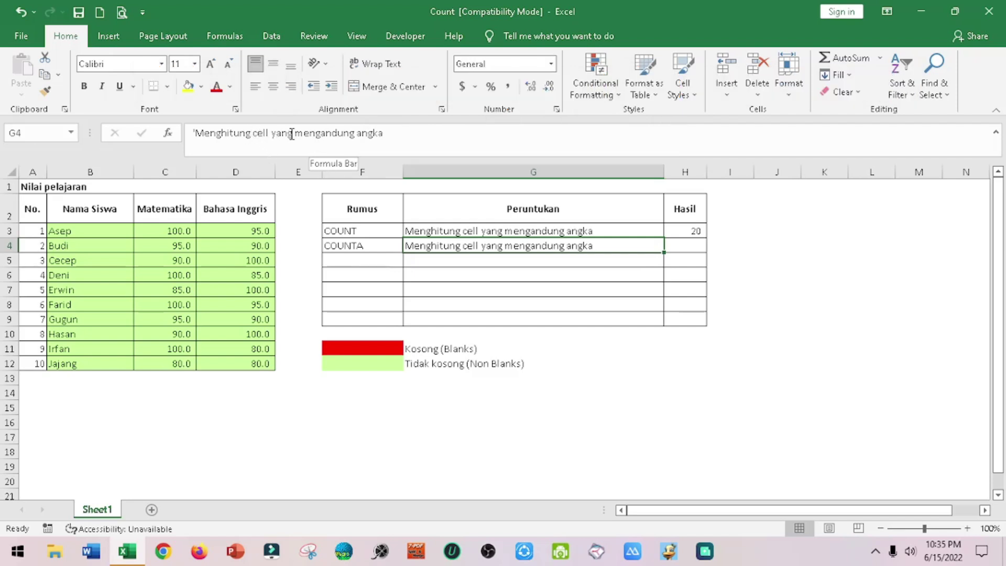
left_click_drag(292, 134, 487, 147)
type("tida")
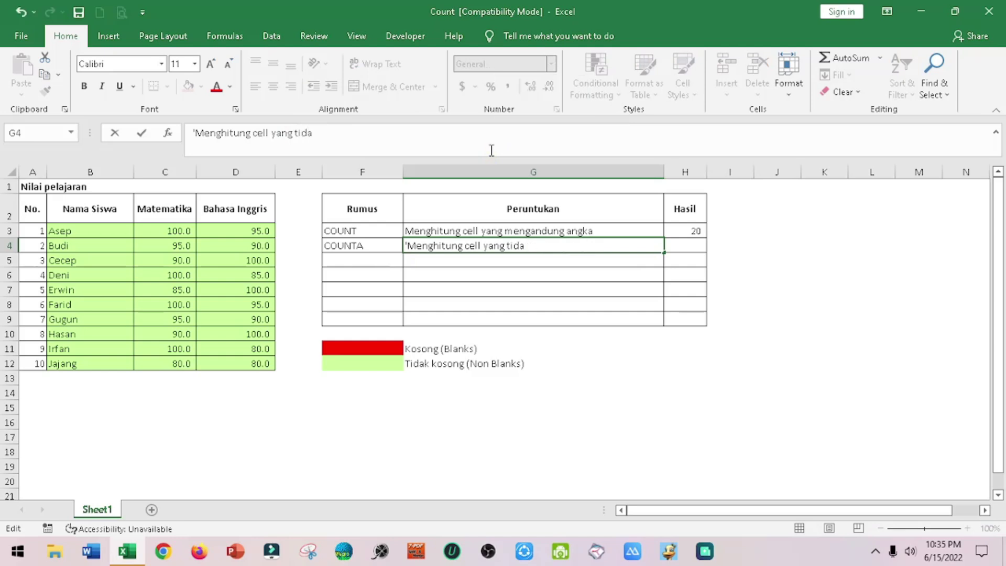
type("dk oso")
key("Return")
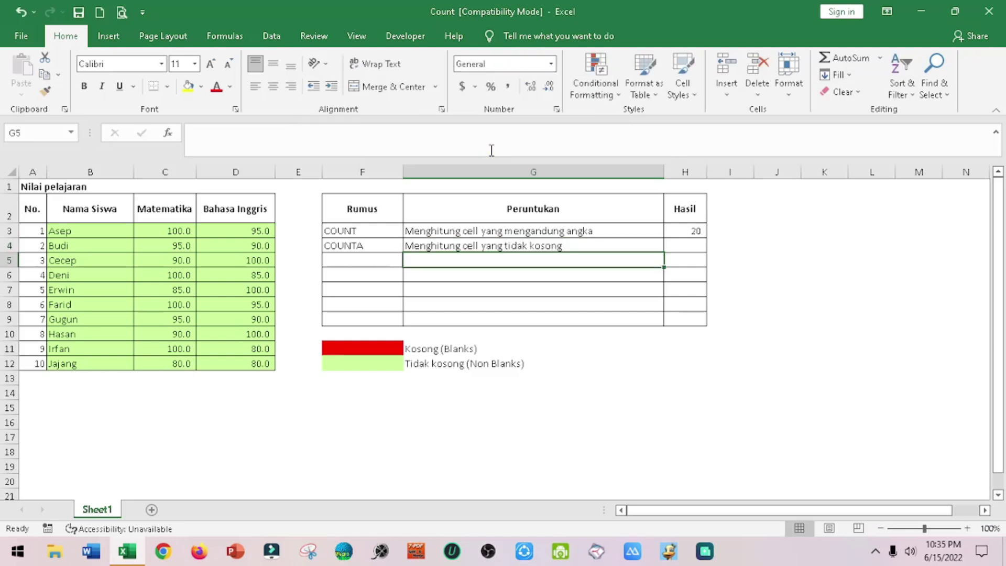
key("Up")
key("Right")
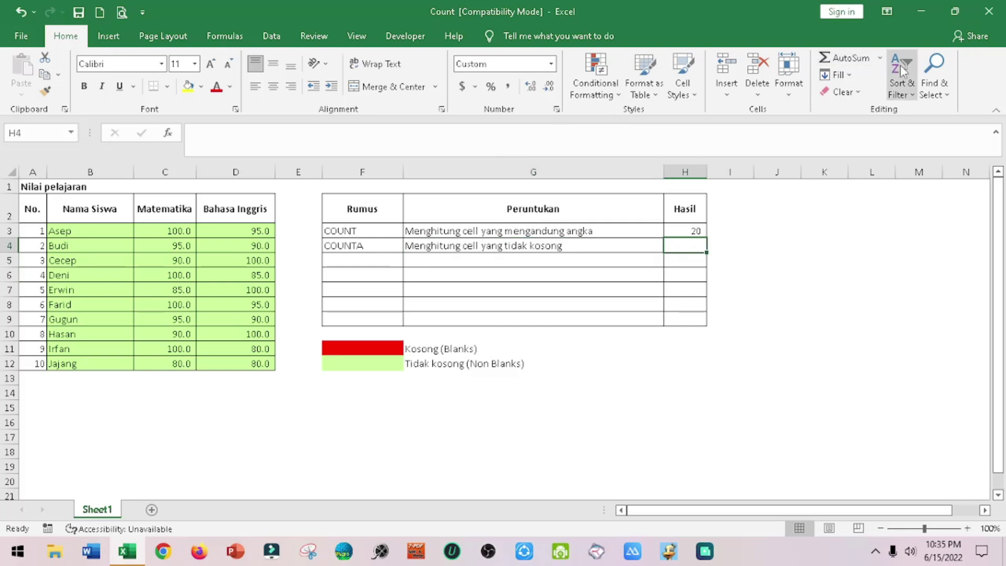
Insert =COUNTA(B3:D12) into H4 through Insert Function, returning 30.
left_click(880, 57)
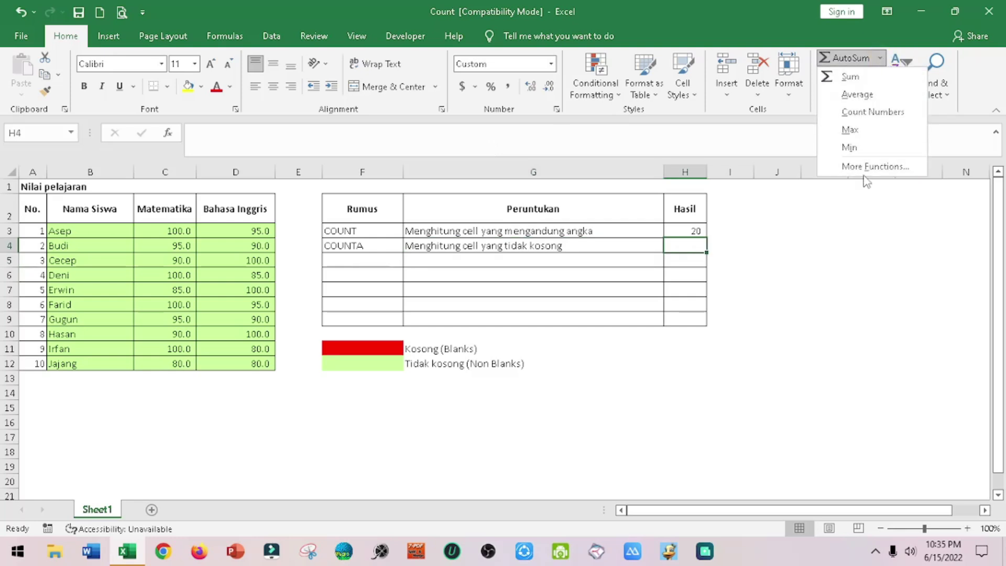
left_click(866, 168)
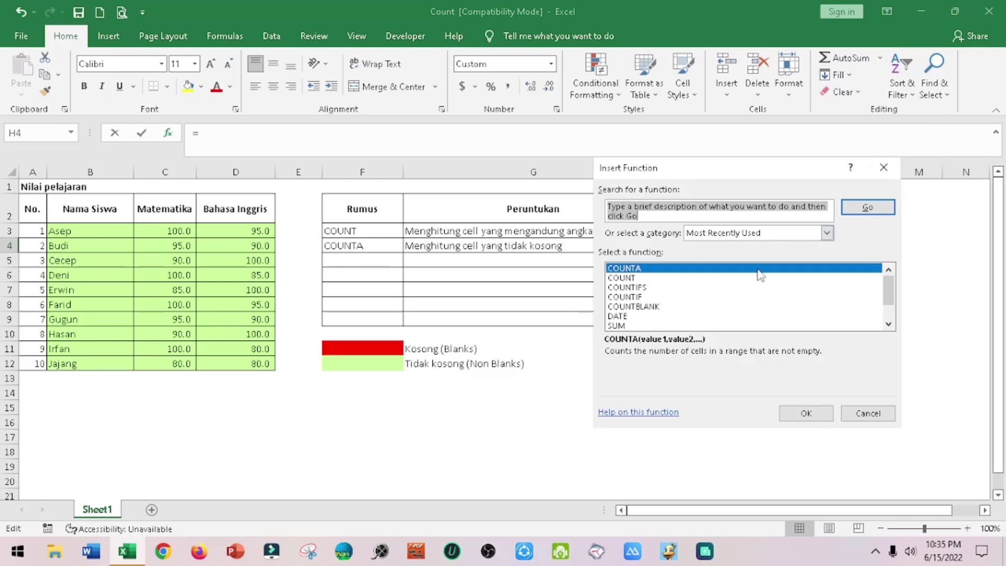
left_click(810, 414)
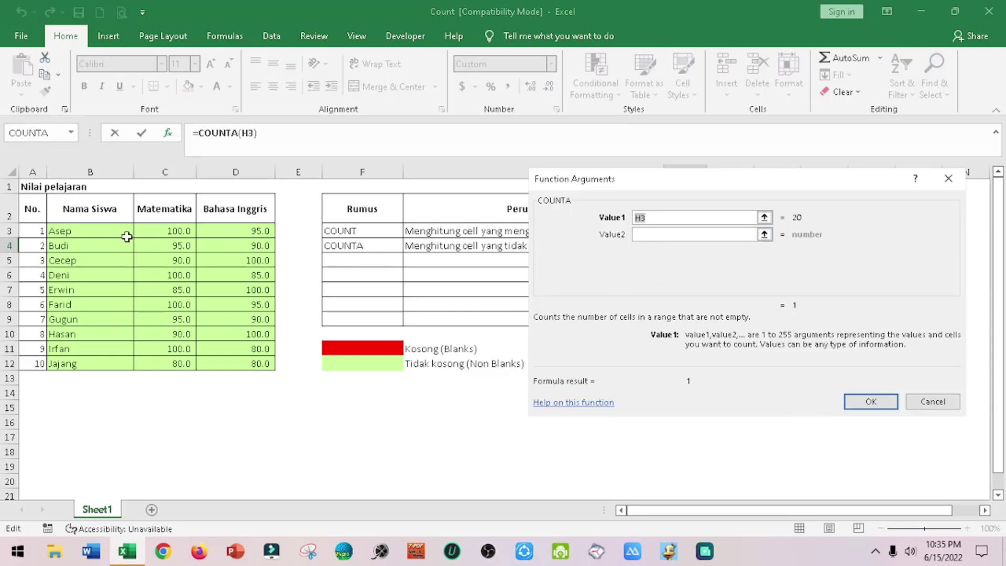
mouse_move(76, 231)
left_mouse_down()
mouse_move(238, 243)
mouse_move(244, 366)
left_mouse_up()
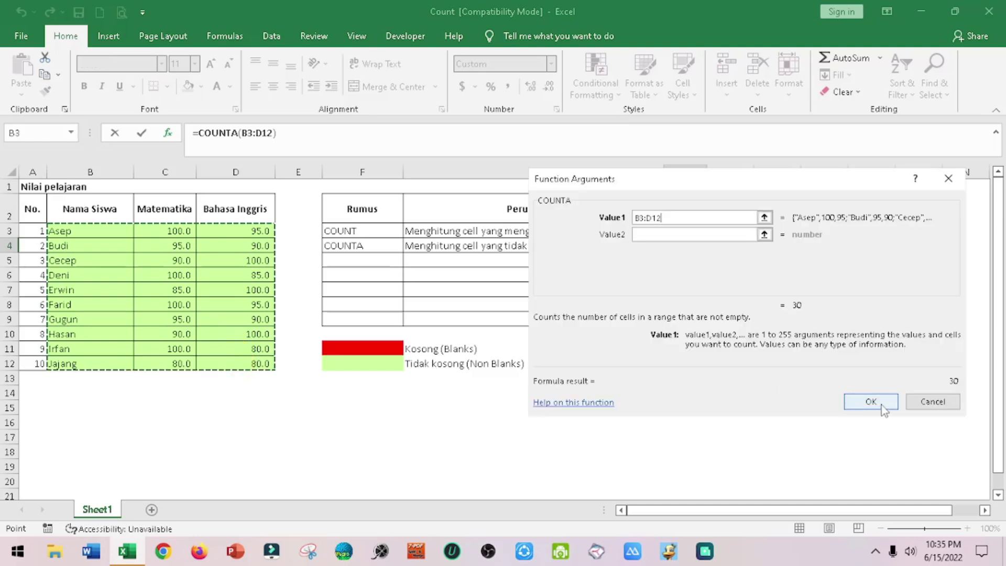
left_click(871, 401)
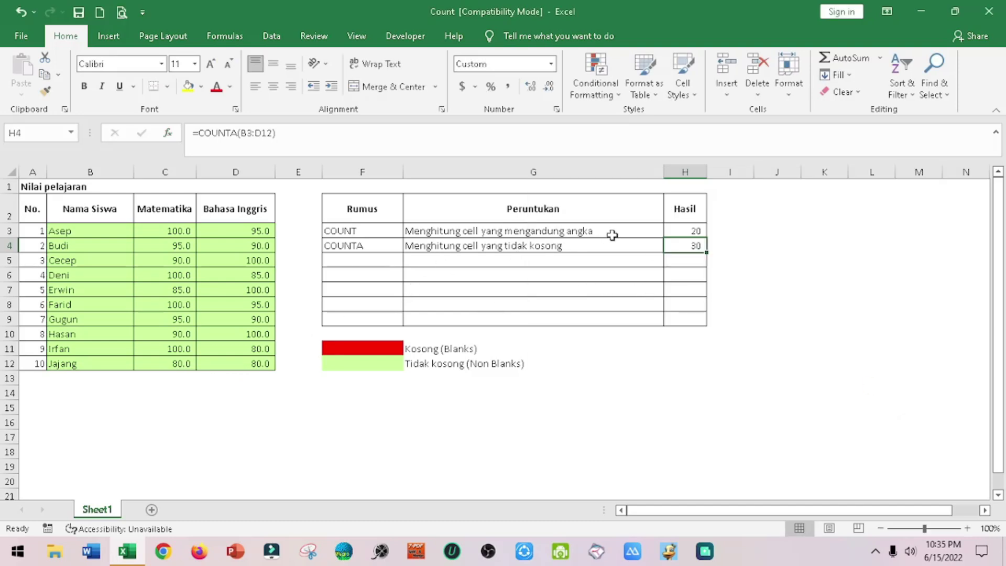
left_click(642, 231)
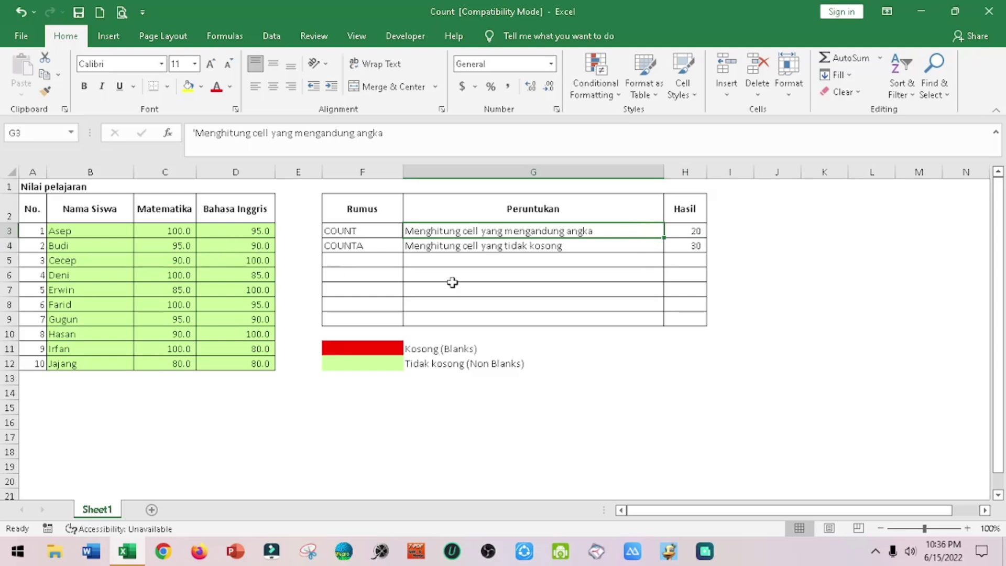
Review the COUNTA formula and student names, then select F5 and show the AutoSum list.
left_click(690, 245)
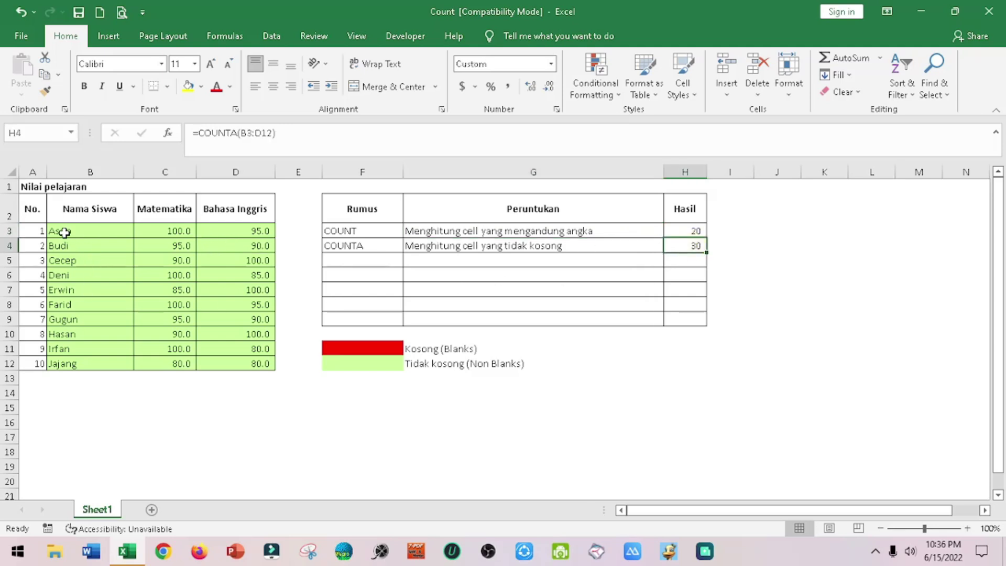
left_click_drag(64, 232, 67, 314)
left_click(67, 363)
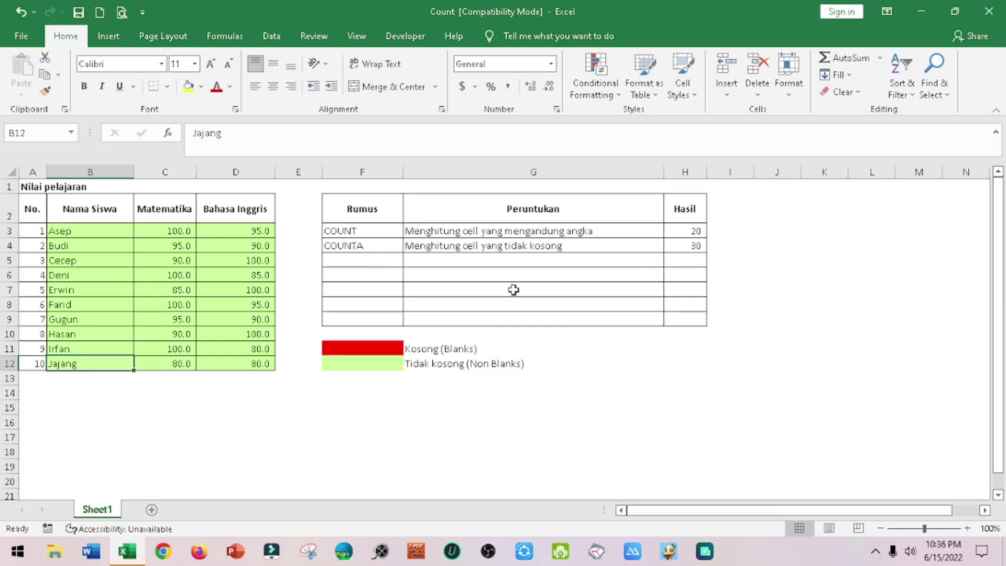
left_click(352, 262)
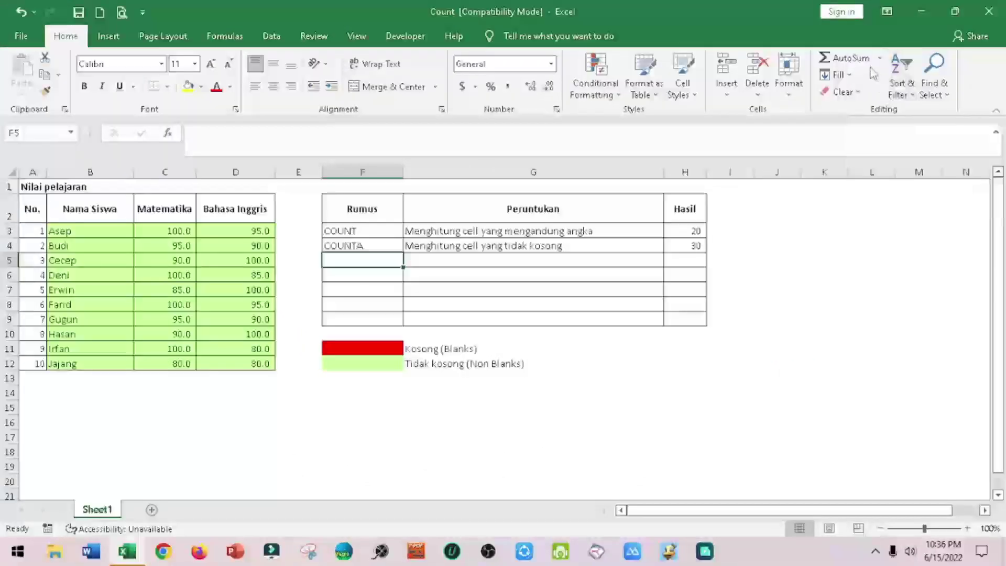
left_click(880, 58)
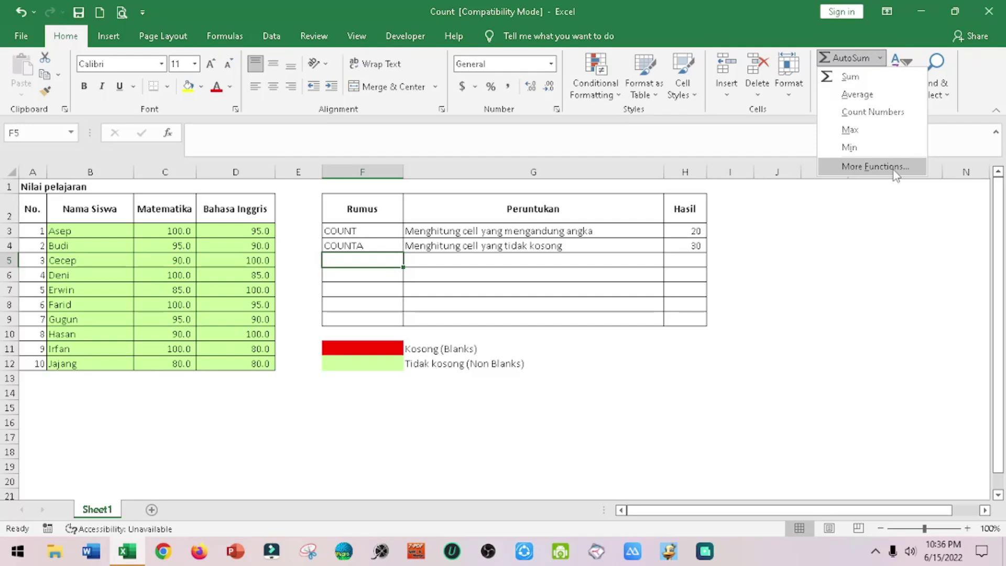
Read COUNTBLANK's description in Insert Function, then cancel the dialog.
left_click(873, 164)
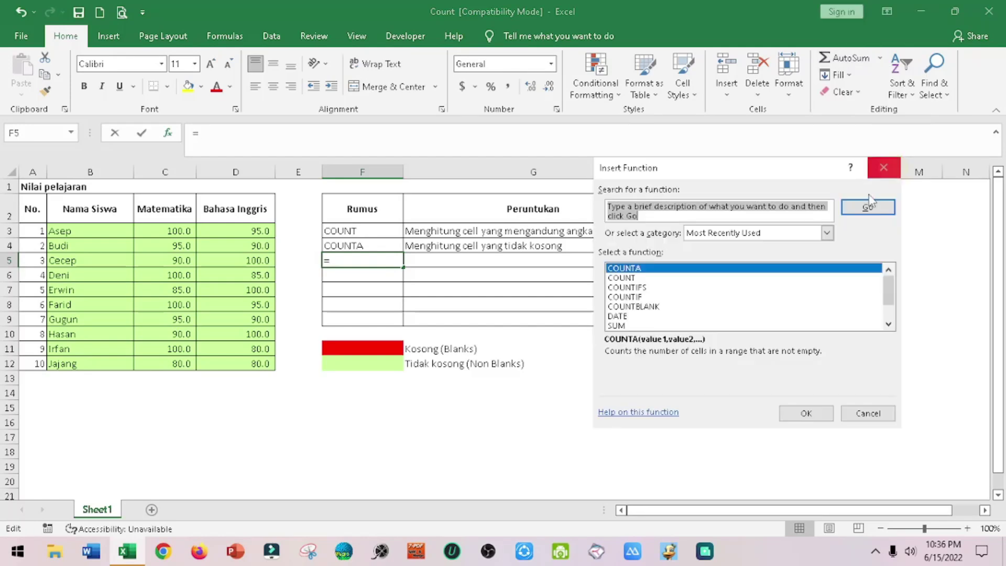
left_click(644, 307)
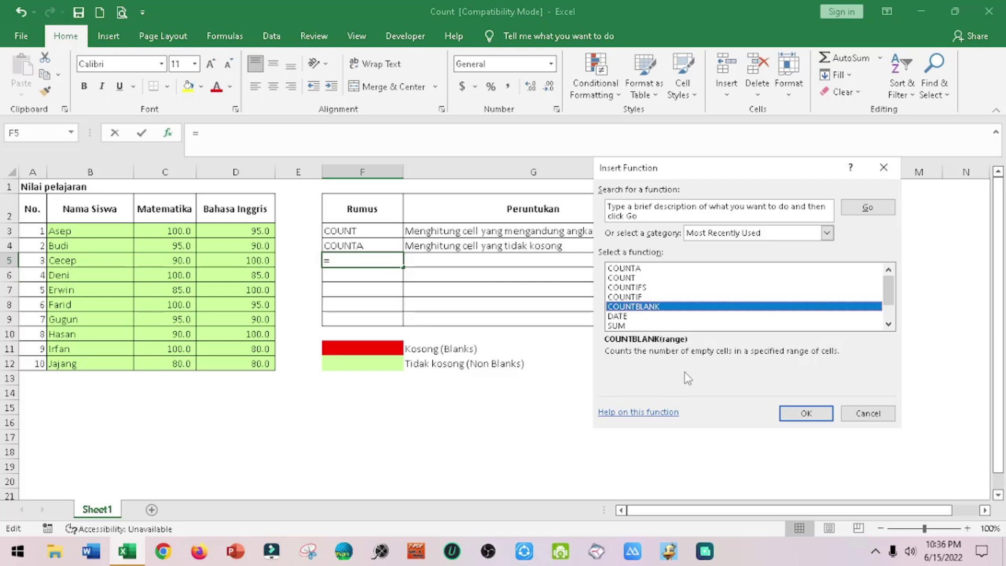
left_click(864, 414)
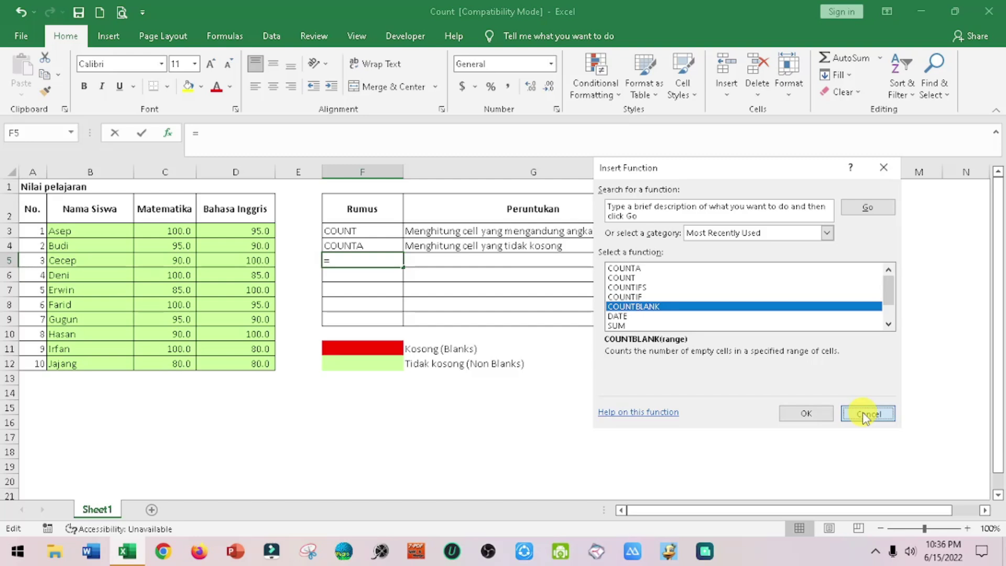
Enter COUNTBLANK in F5 by copying COUNTA down and appending BLANK.
type("COUNT")
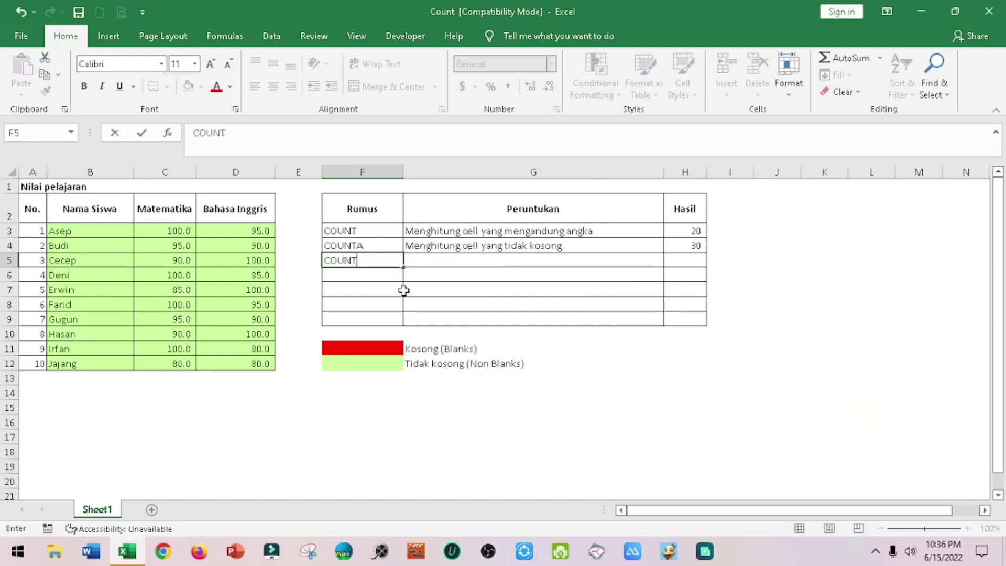
key("Escape")
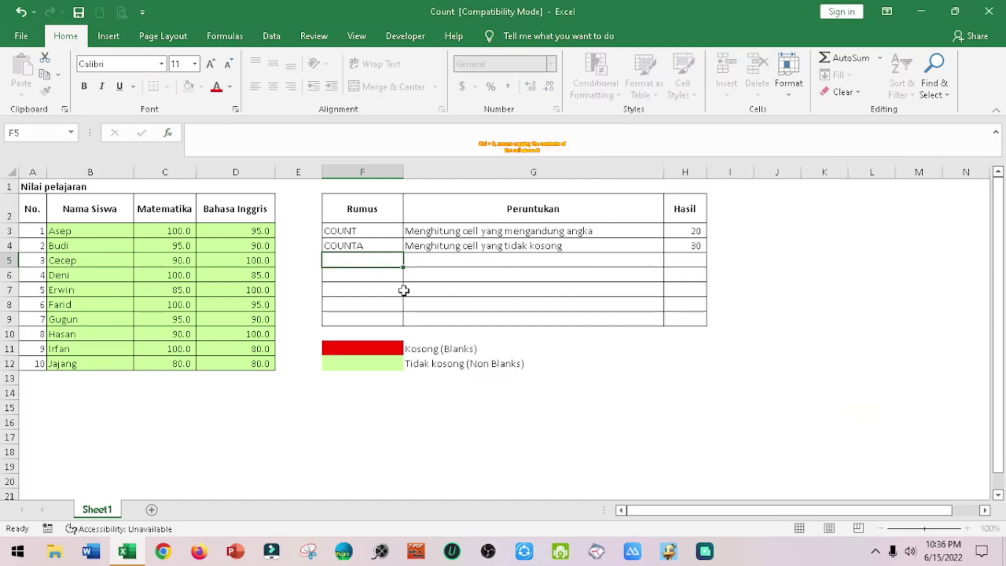
key("ctrl+d")
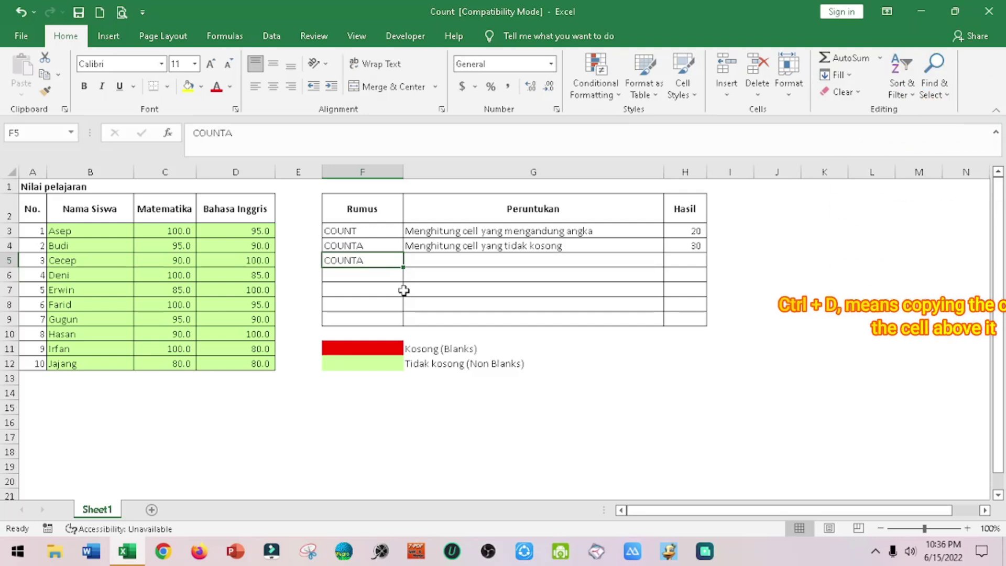
key("F2")
type("BLANK")
key("Return")
key("Up")
Copy the description into G5 and remove 'tidak' to read 'Menghitung cell yang kosong'.
key("Right")
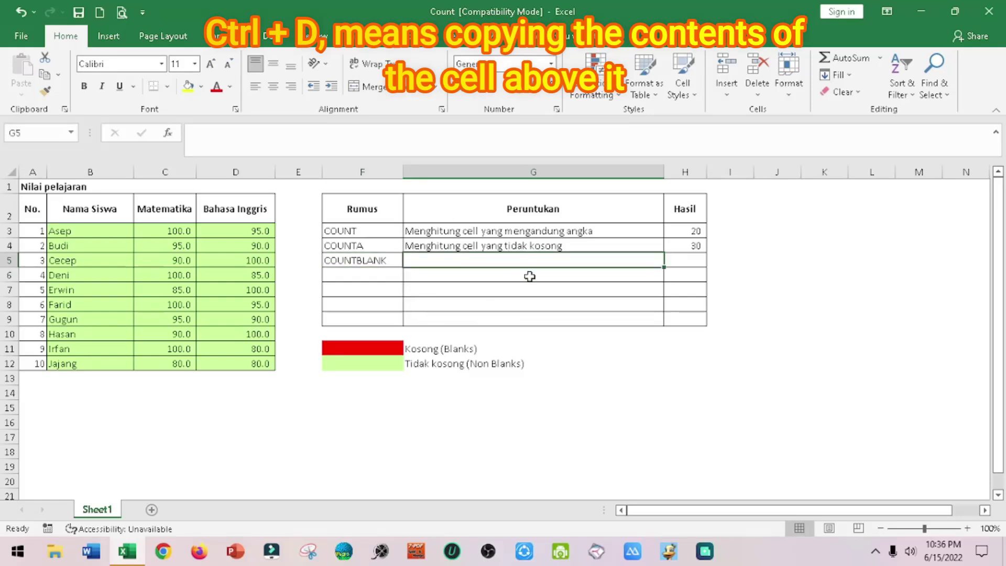
key("ctrl+d")
key("F2")
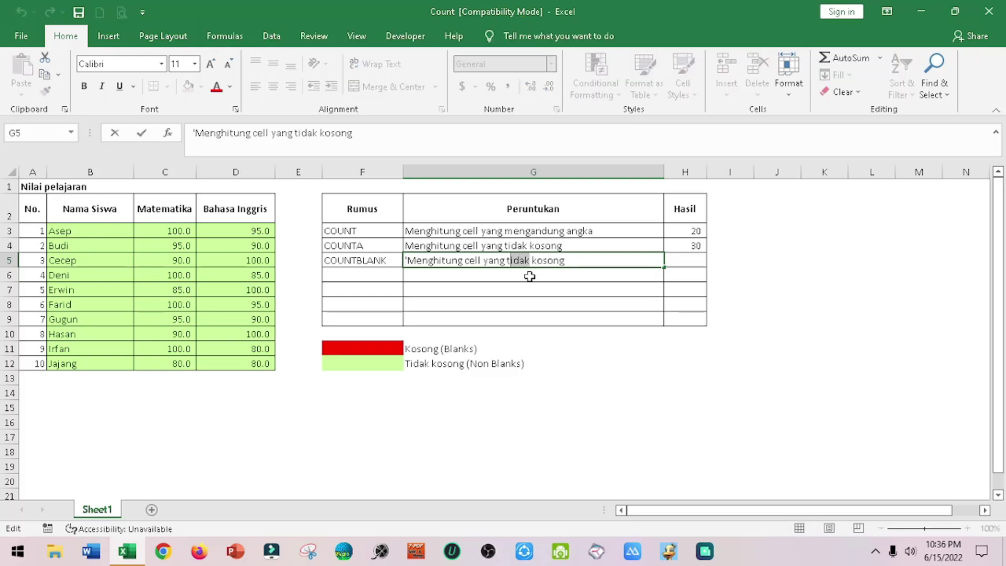
key("BackSpace")
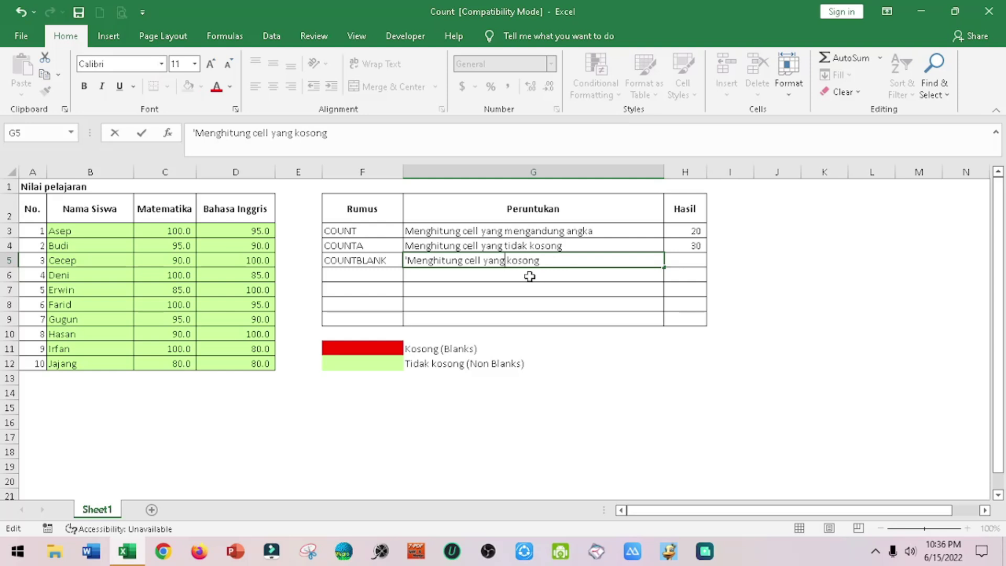
key("Return")
key("Up")
key("Right")
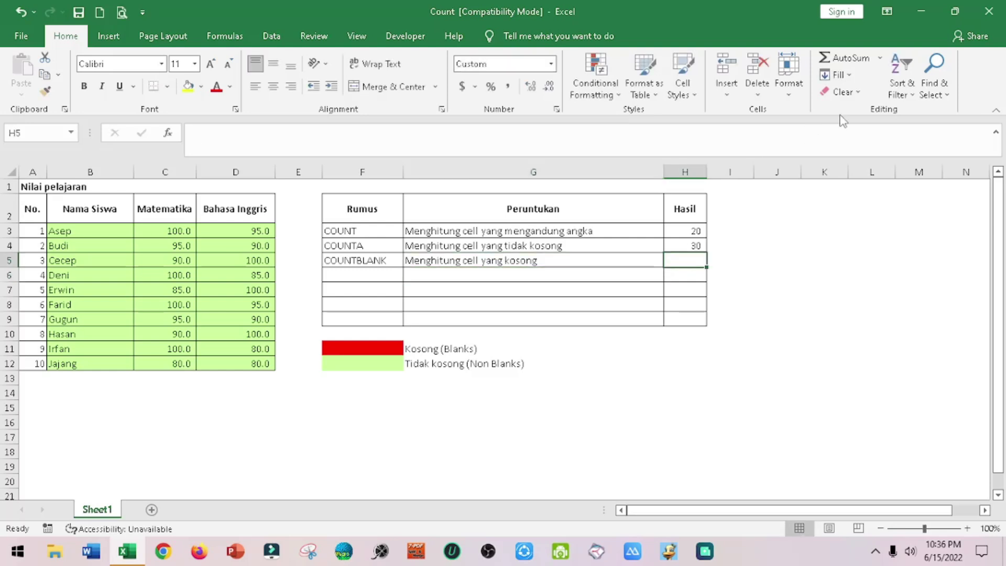
Insert =COUNTBLANK(B3:D12) into H5 through More Functions, previewing a result of 0.
left_click(880, 58)
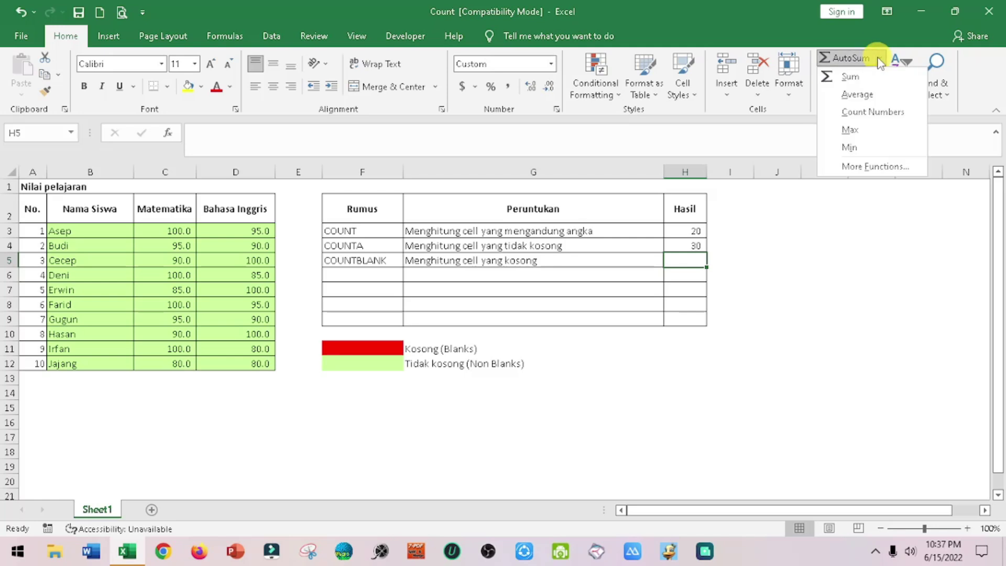
left_click(885, 166)
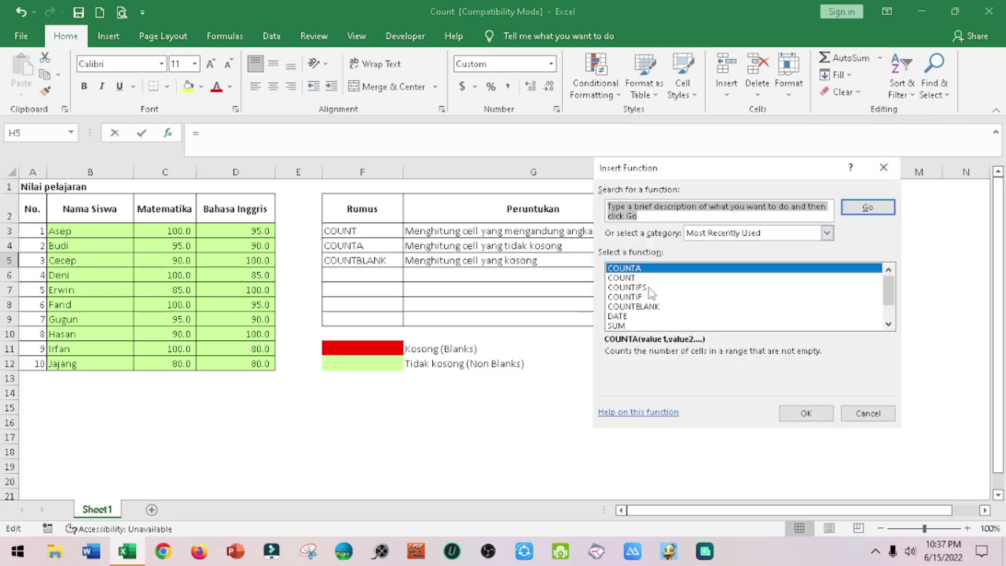
left_click(639, 307)
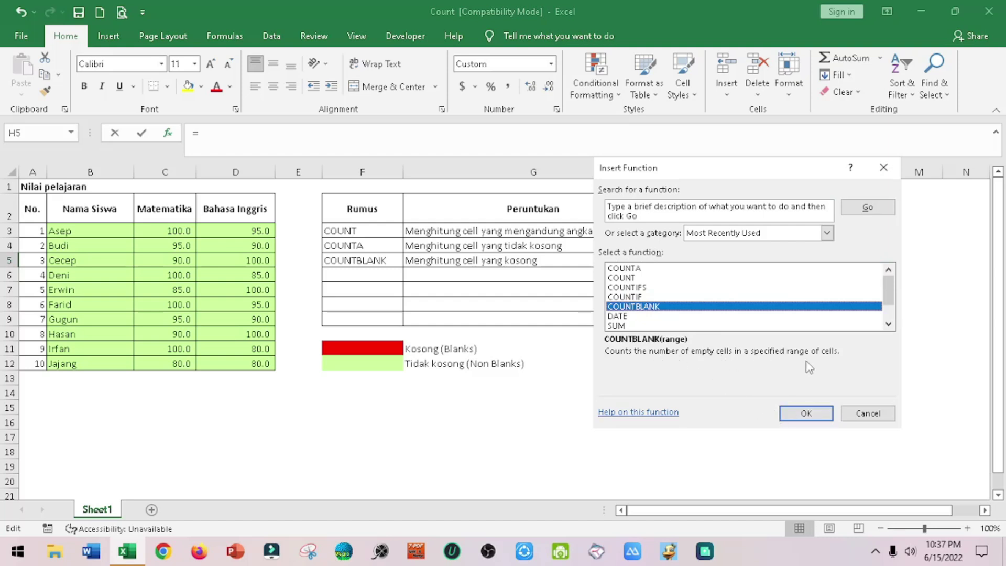
left_click(806, 413)
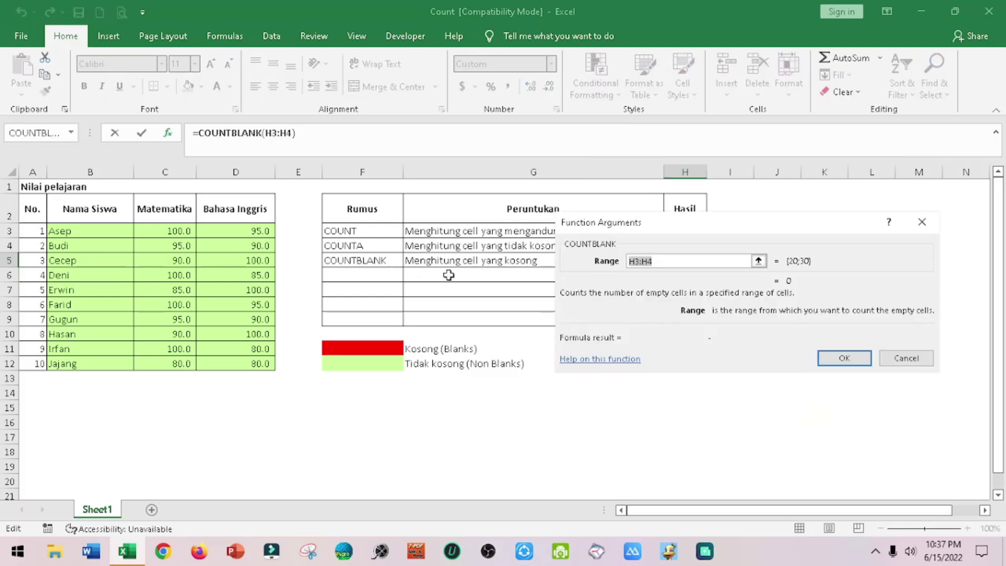
mouse_move(83, 231)
left_mouse_down()
mouse_move(232, 245)
mouse_move(245, 365)
left_mouse_up()
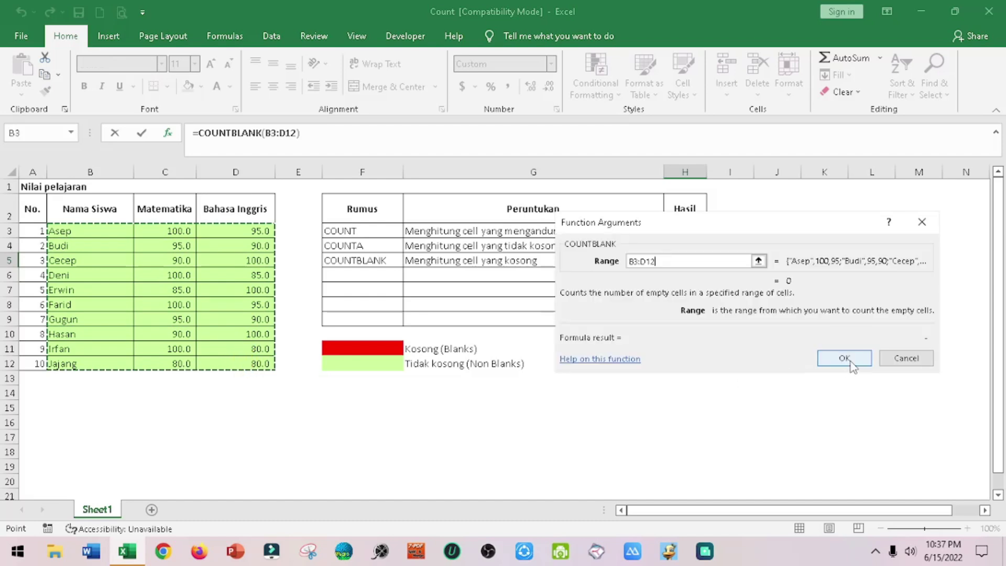
left_click(844, 358)
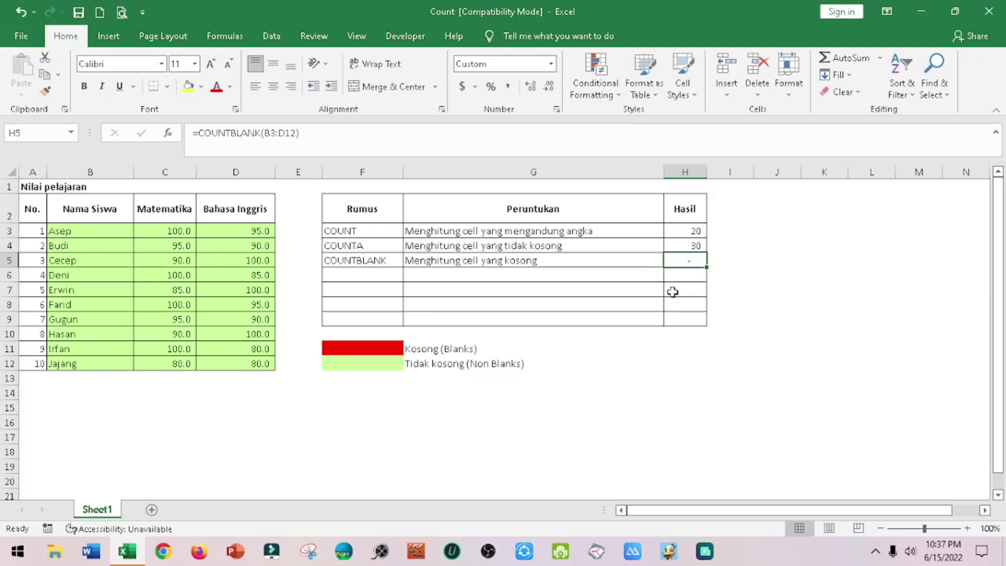
left_click(105, 233)
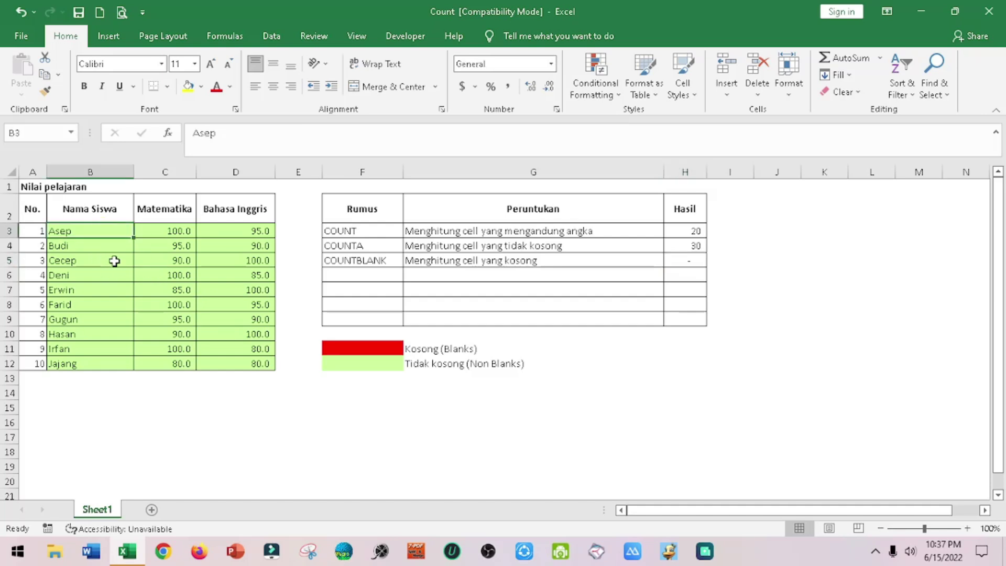
key("Delete")
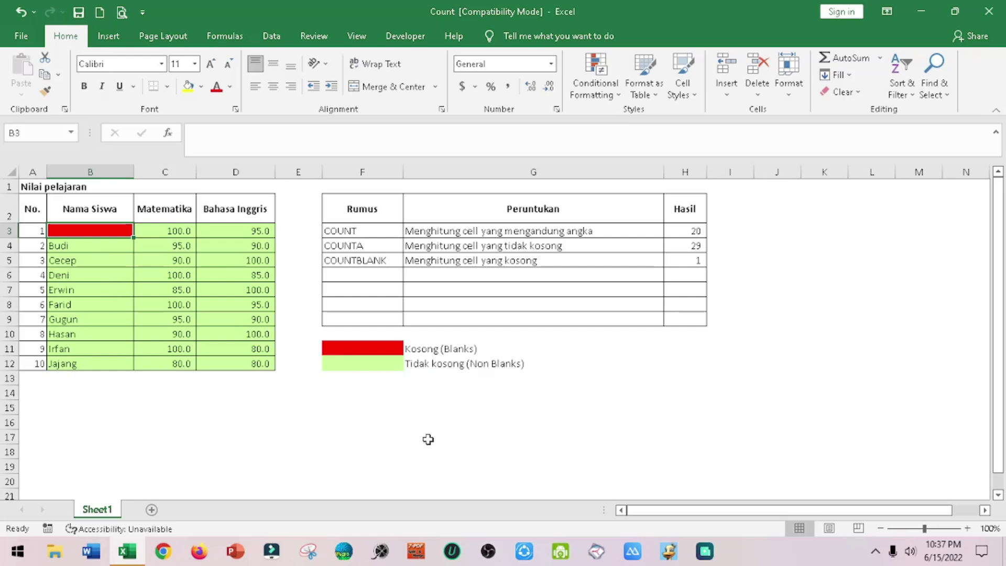
left_click(179, 272)
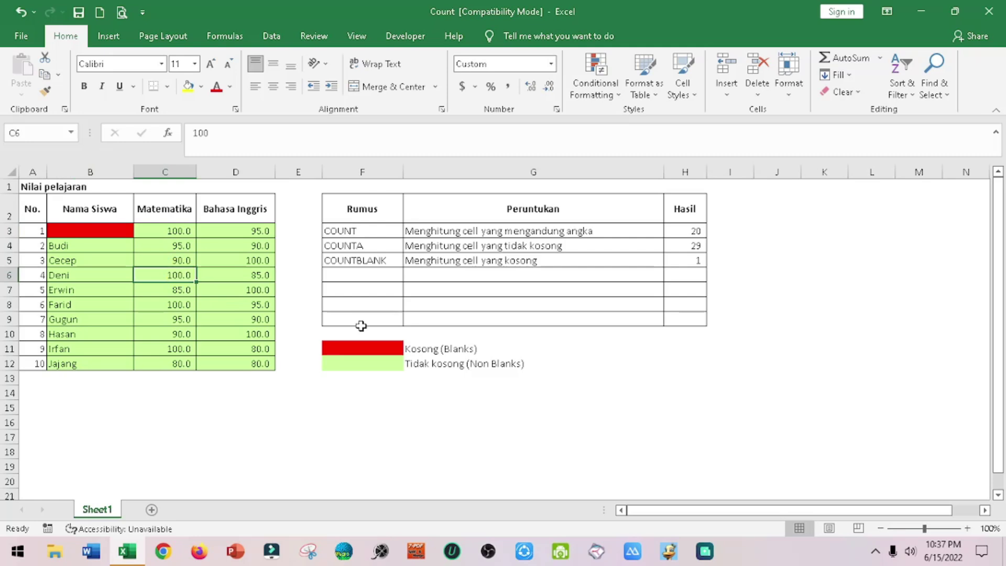
key("Delete")
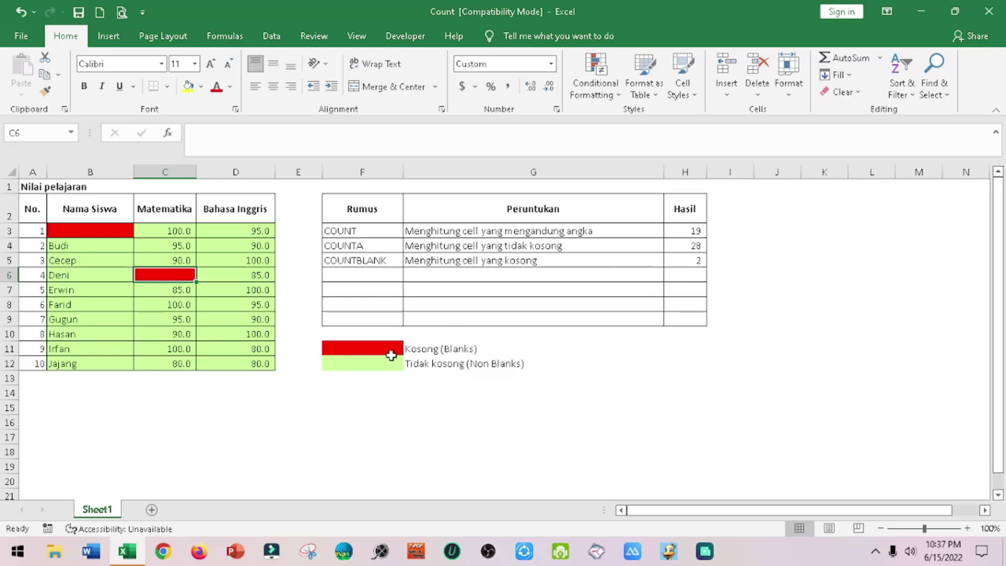
left_click(373, 347)
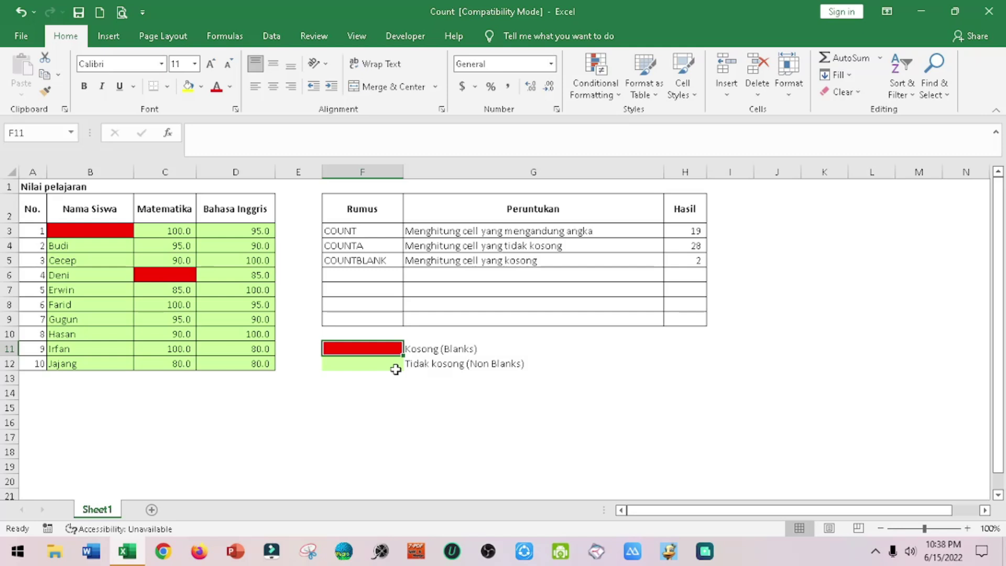
left_click(244, 350)
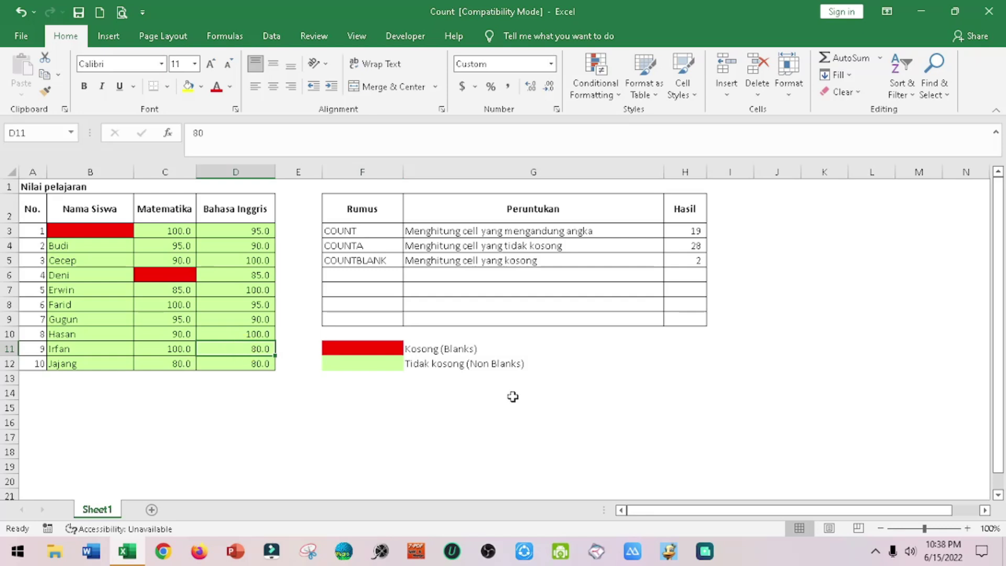
key("Delete")
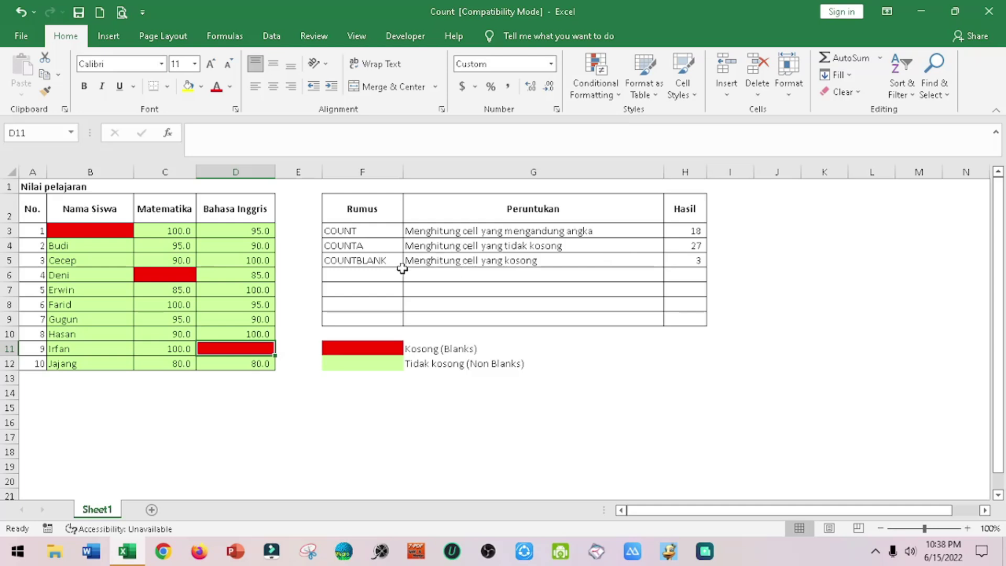
left_click(725, 265)
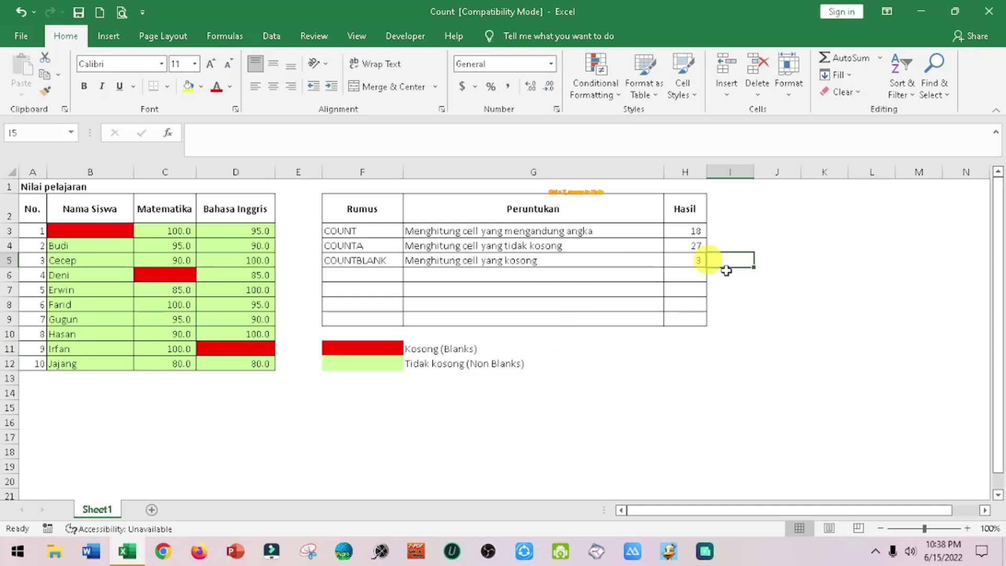
left_click(666, 264)
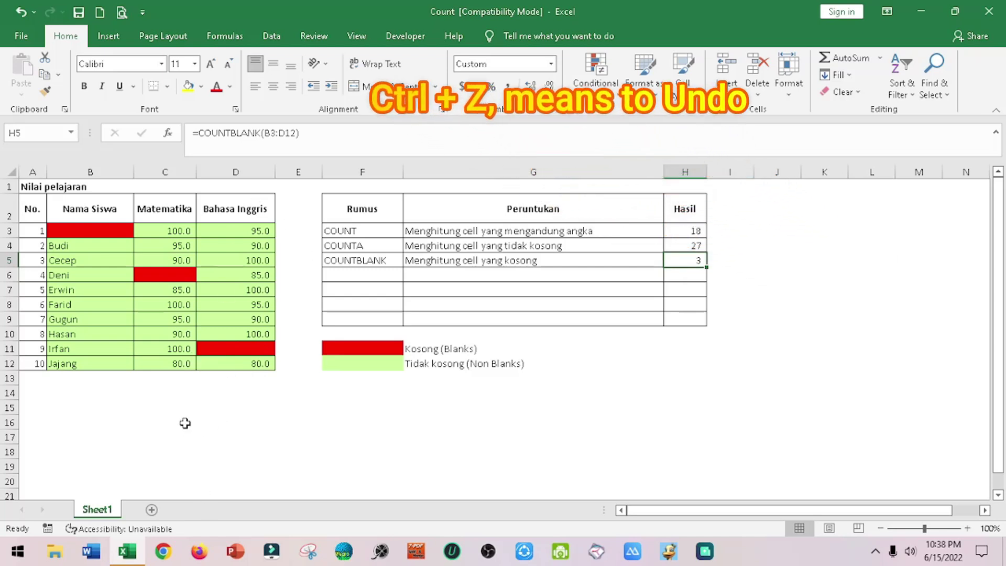
key("ctrl+z")
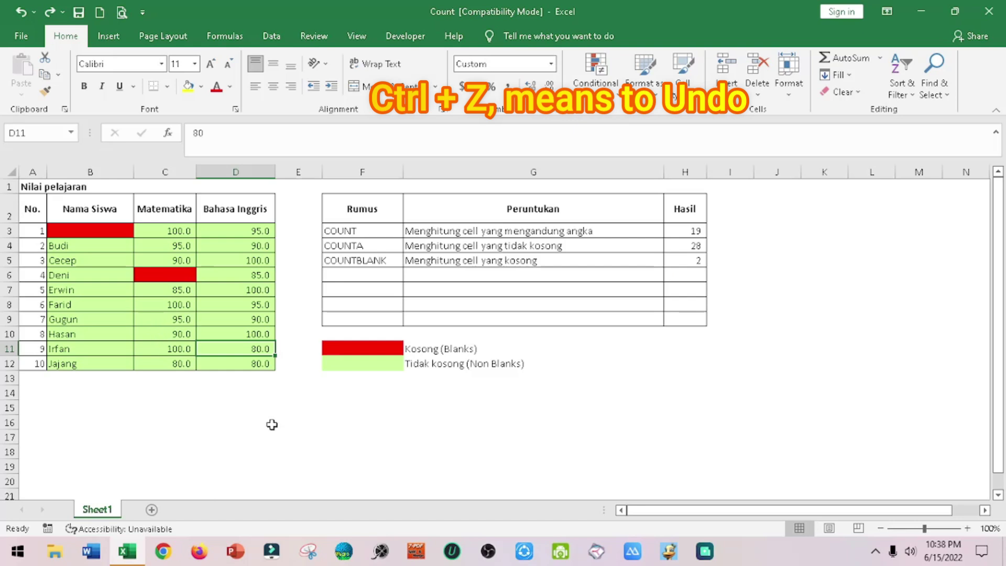
key("ctrl+z")
key("ctrl+z")
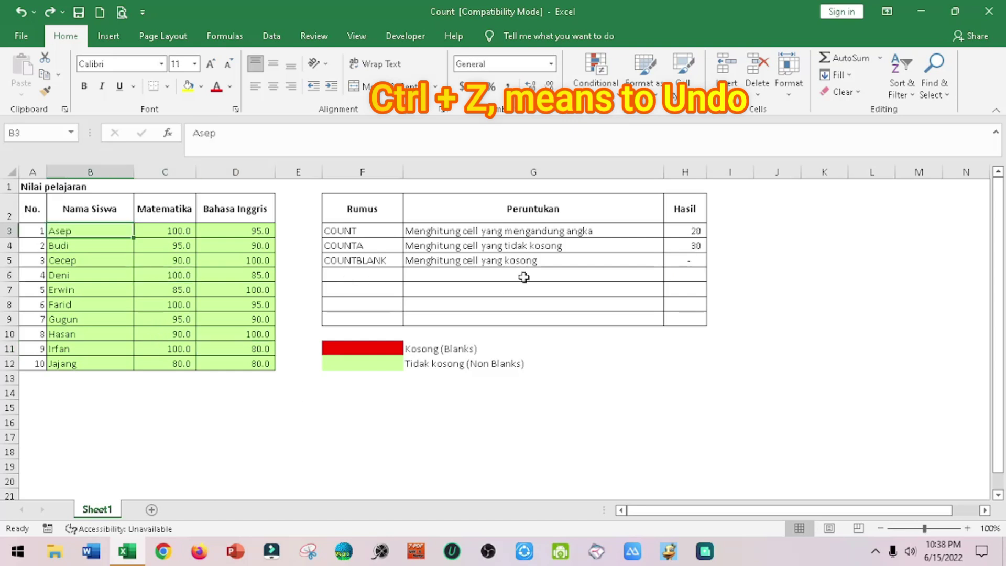
left_click(702, 262)
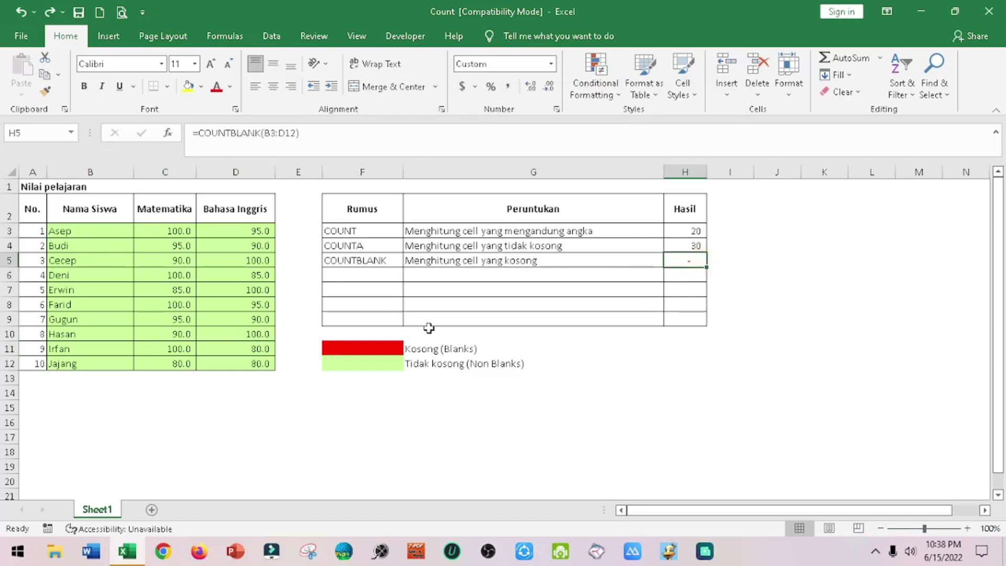
Enter COUNTIF as the formula name in F6 by adapting the copied COUNTBLANK.
left_click(351, 275)
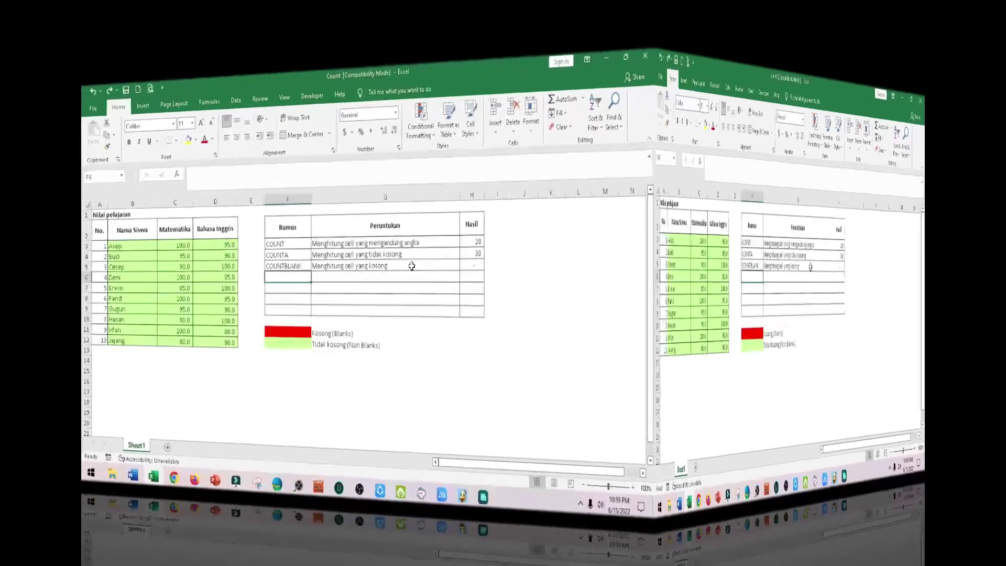
key("ctrl+d")
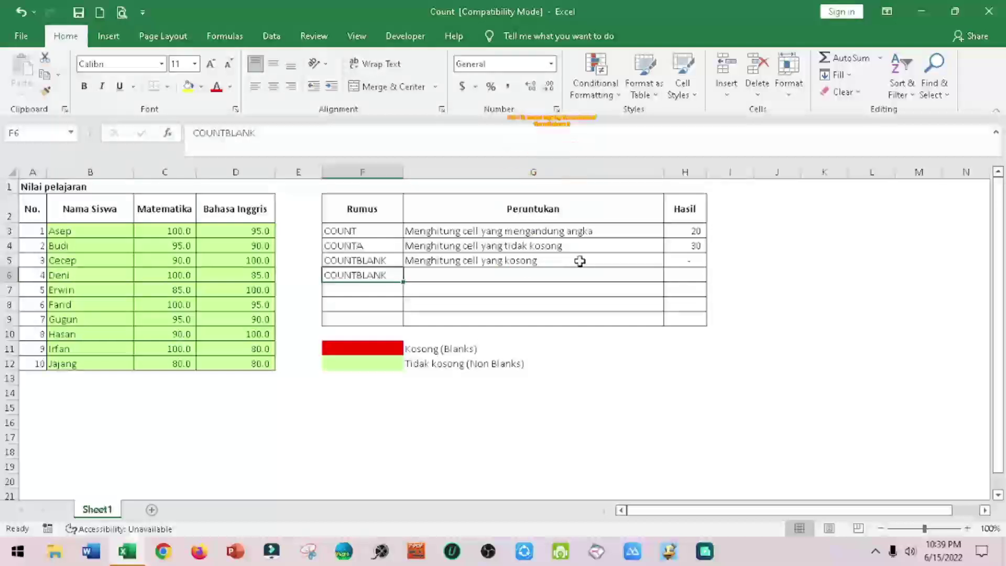
key("F2")
key("BackSpace")
key("BackSpace")
key("BackSpace")
key("BackSpace")
key("BackSpace")
type("IF")
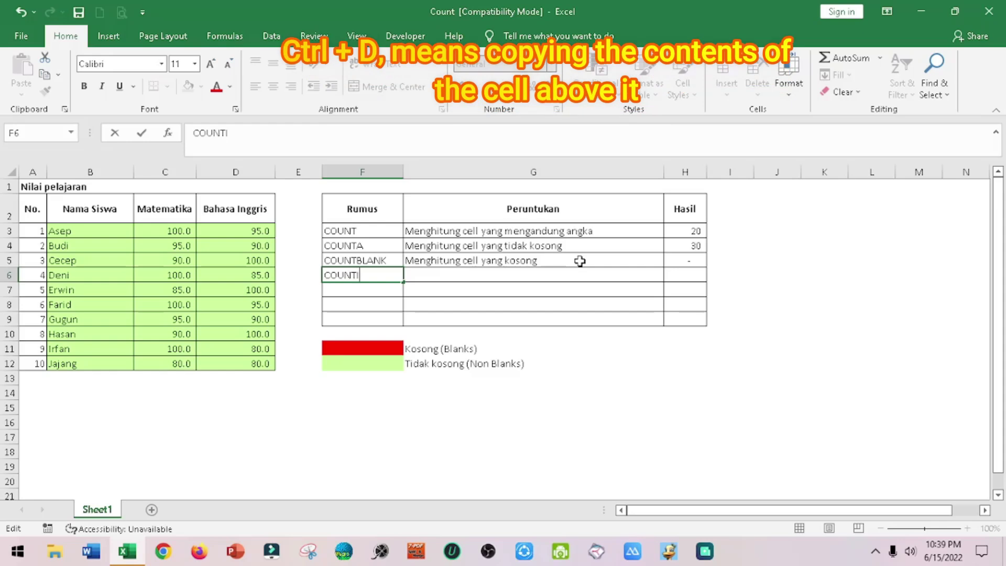
key("Return")
Edit the copied description in G6 into 'Menghitung cell yang memenuhi kriteria tertentu'.
key("Up")
key("Right")
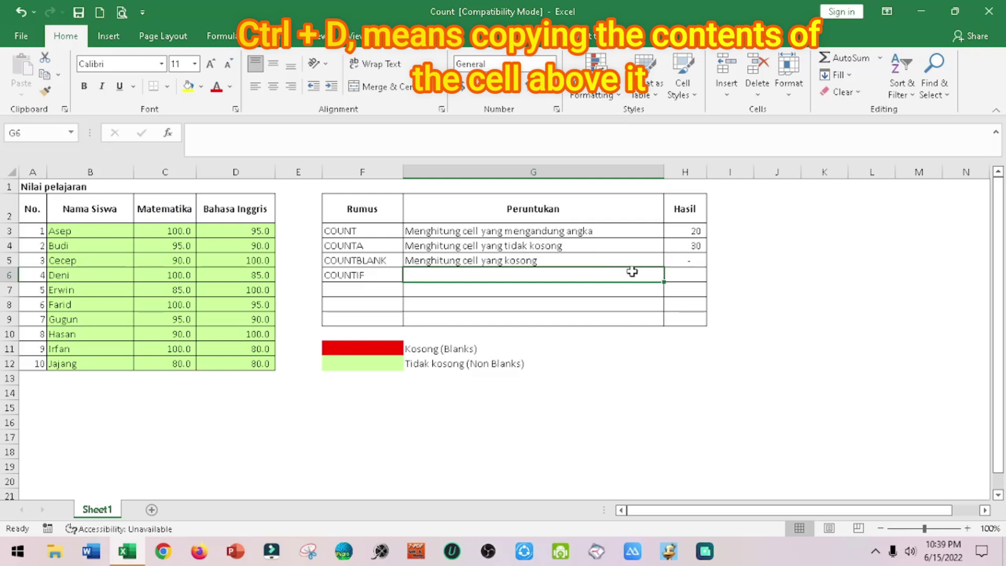
type("m")
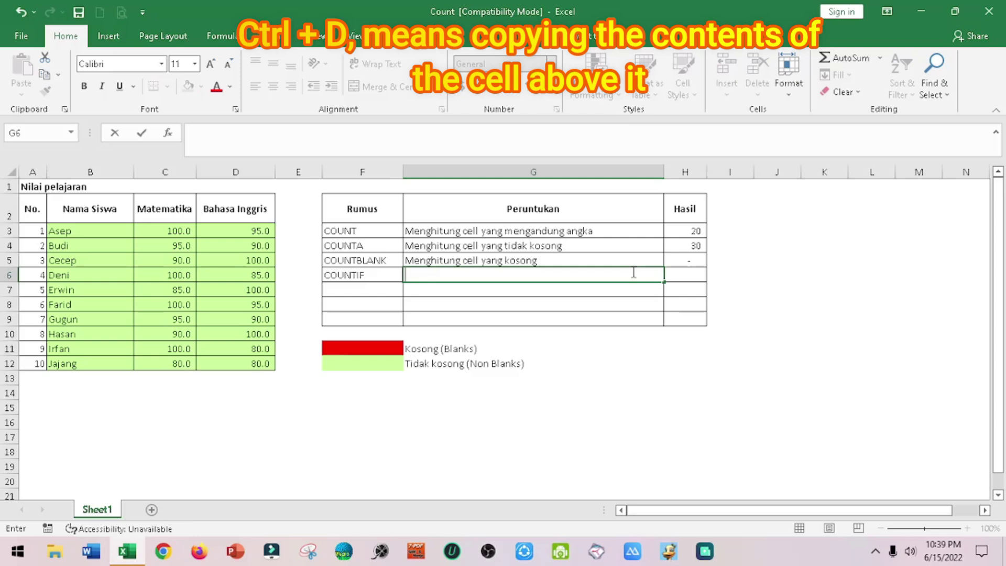
key("Escape")
key("ctrl+d")
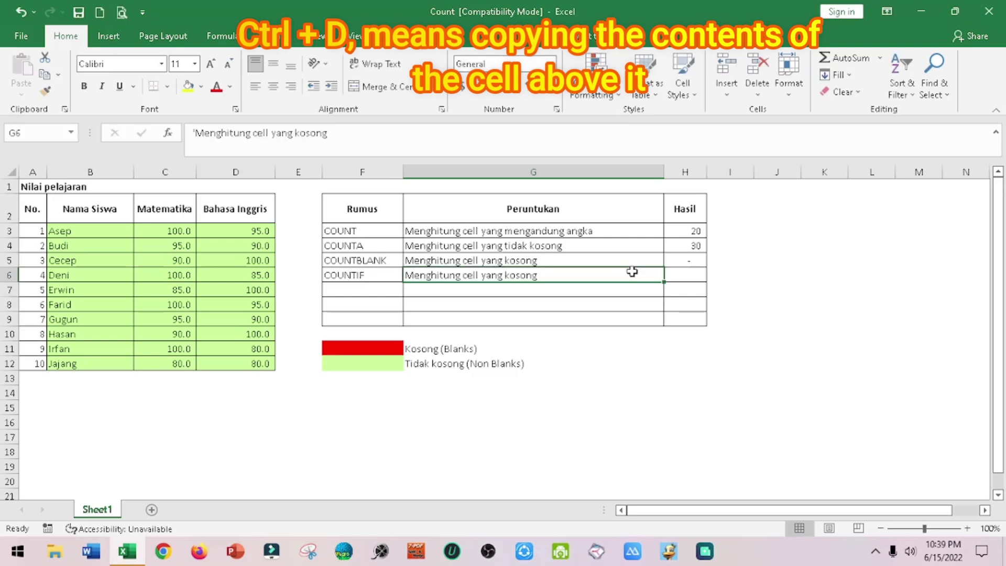
double_click(632, 271)
key("ctrl+Left")
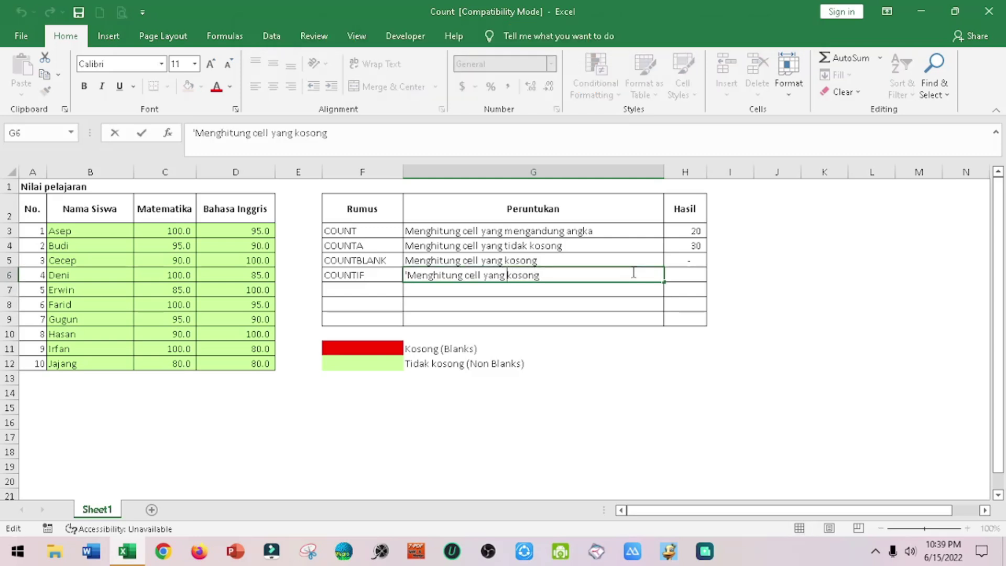
key("ctrl+shift+Right")
type("tidak")
key("BackSpace")
key("BackSpace")
key("BackSpace")
type("memen")
type("uhi k")
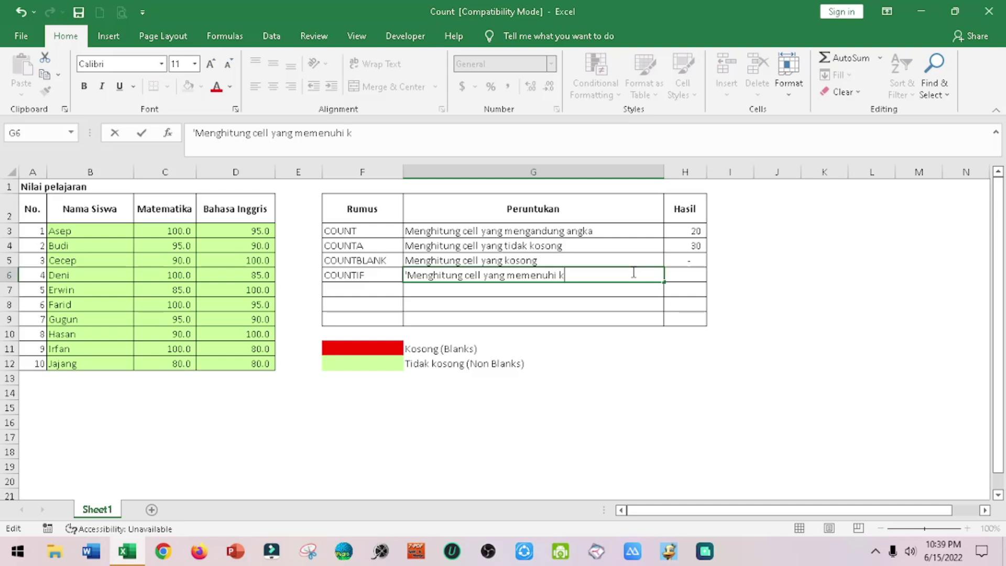
type("riteria tertentu")
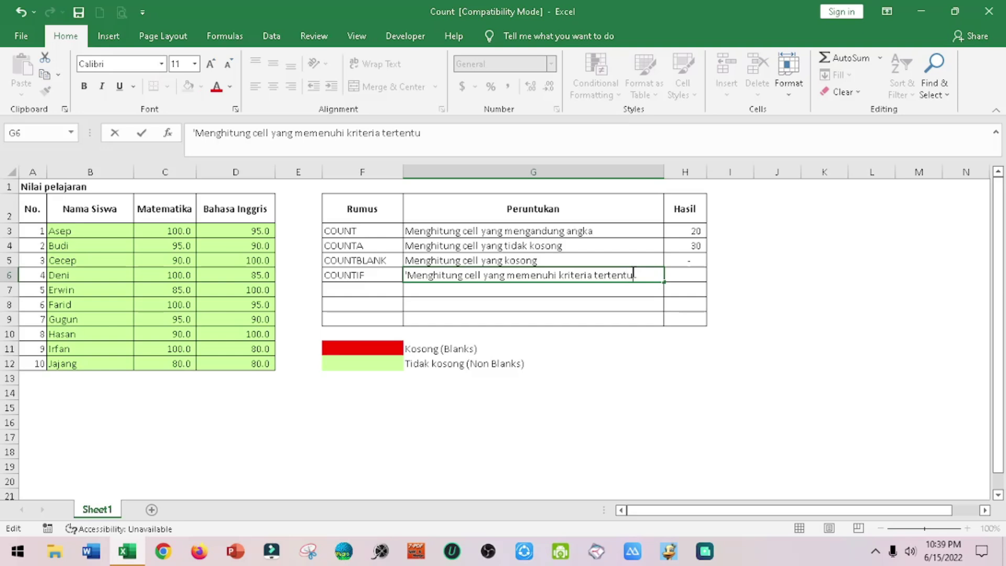
key("Tab")
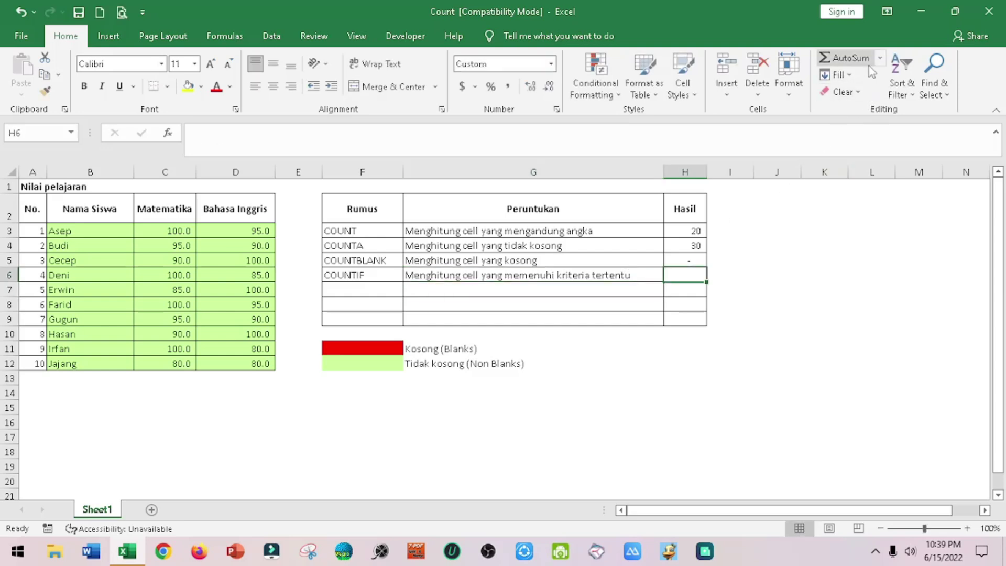
Insert =COUNTIF(B3:D12,100) into H6 via More Functions, returning 7.
left_click(880, 58)
left_click(875, 166)
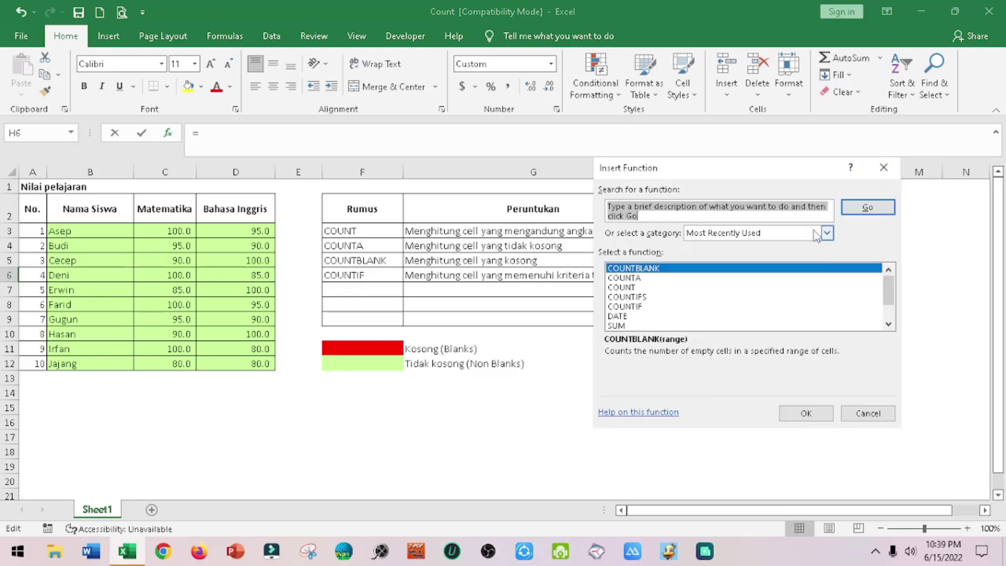
left_click(624, 306)
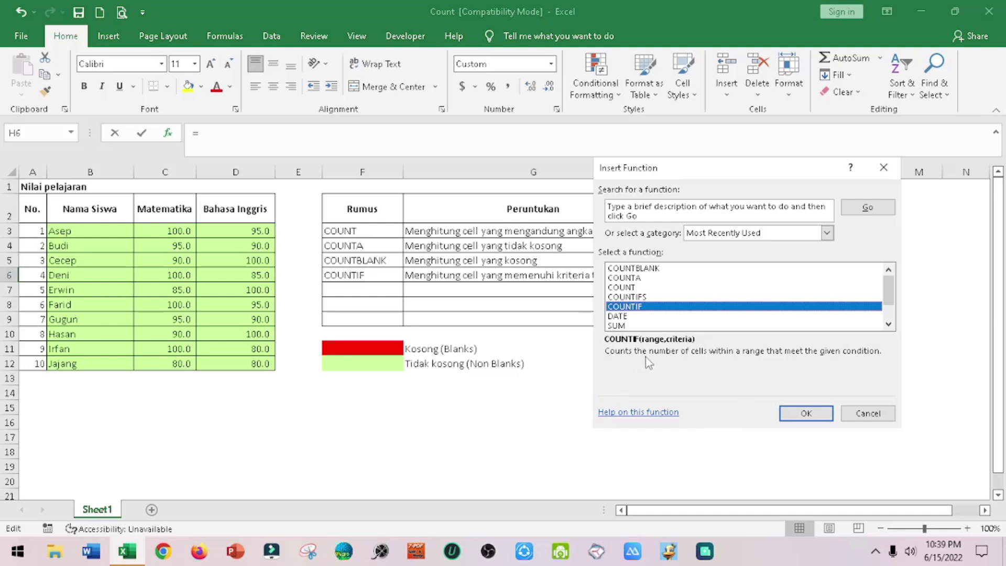
left_click_drag(672, 167, 775, 185)
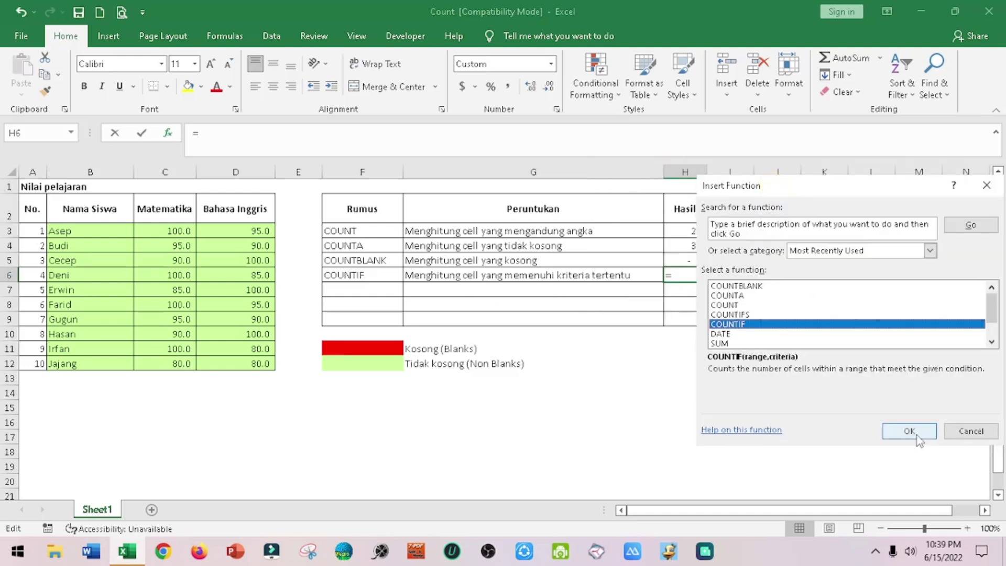
left_click(916, 436)
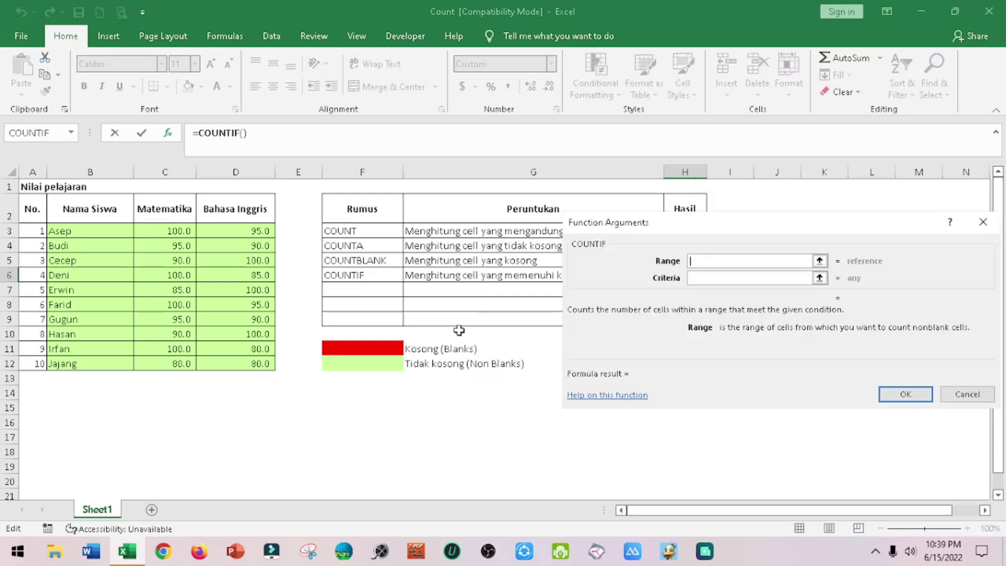
left_click_drag(761, 225, 605, 220)
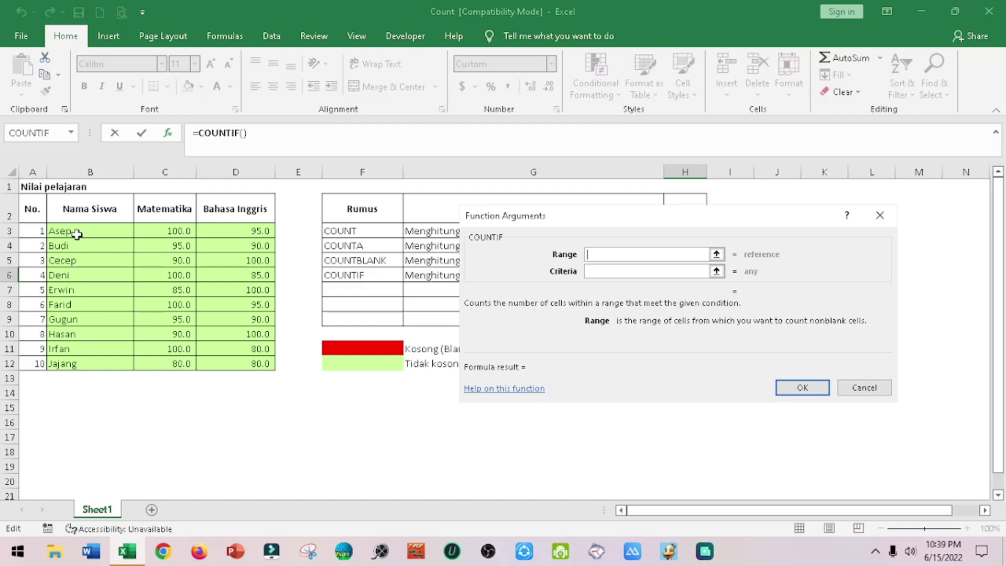
mouse_move(73, 231)
left_mouse_down()
mouse_move(218, 243)
mouse_move(265, 356)
left_mouse_up()
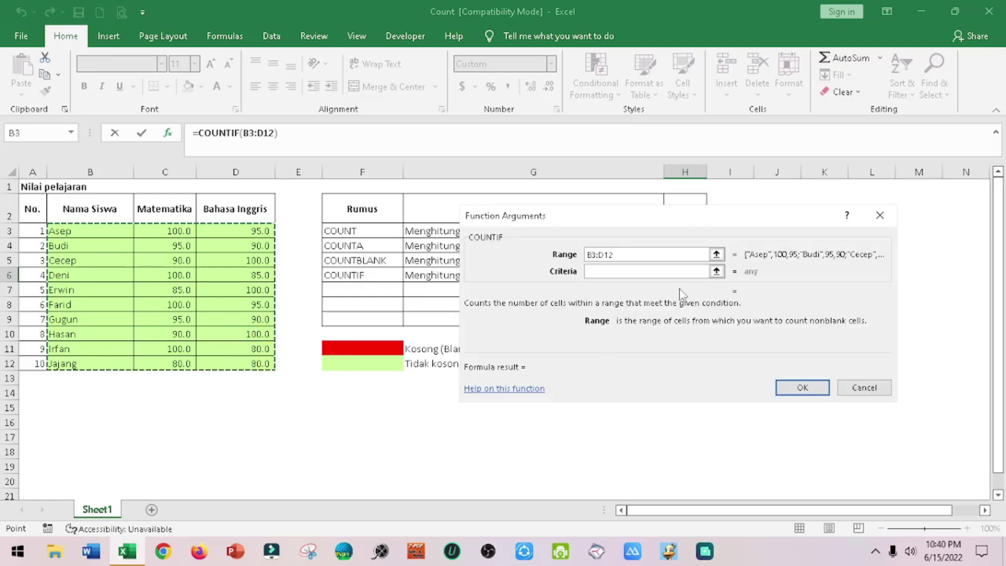
left_click_drag(712, 232, 796, 155)
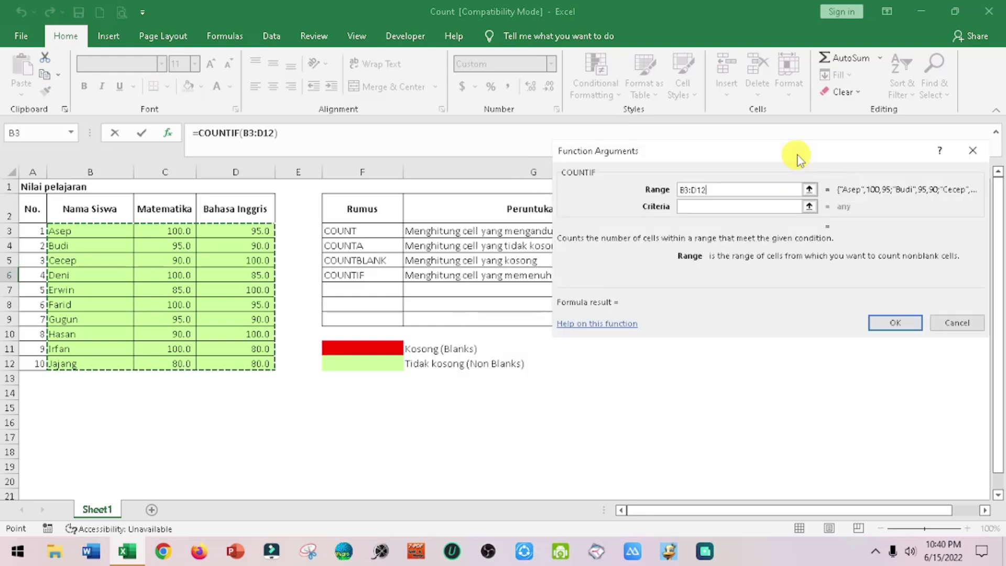
left_click(696, 206)
type("100")
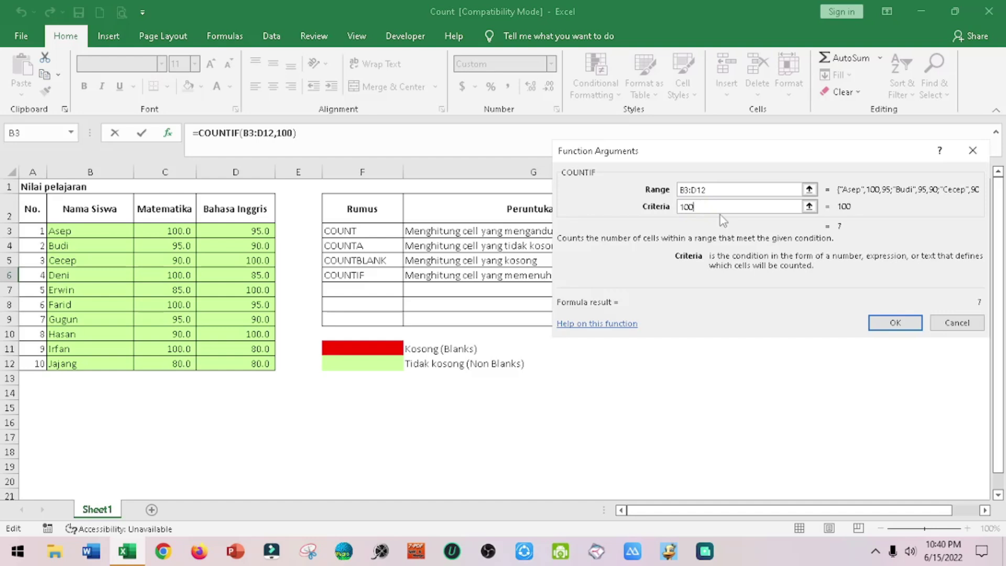
left_click(895, 323)
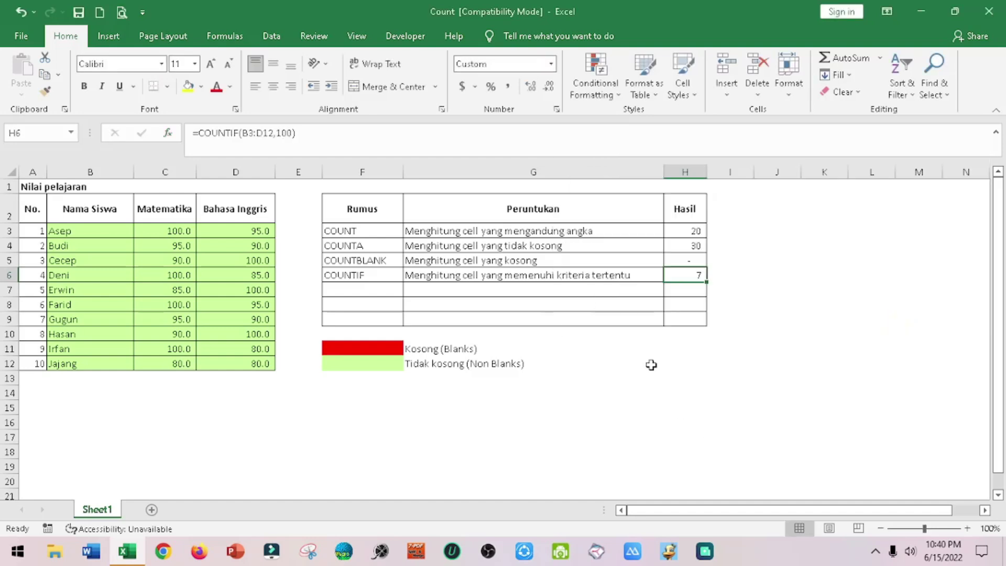
left_click(181, 231)
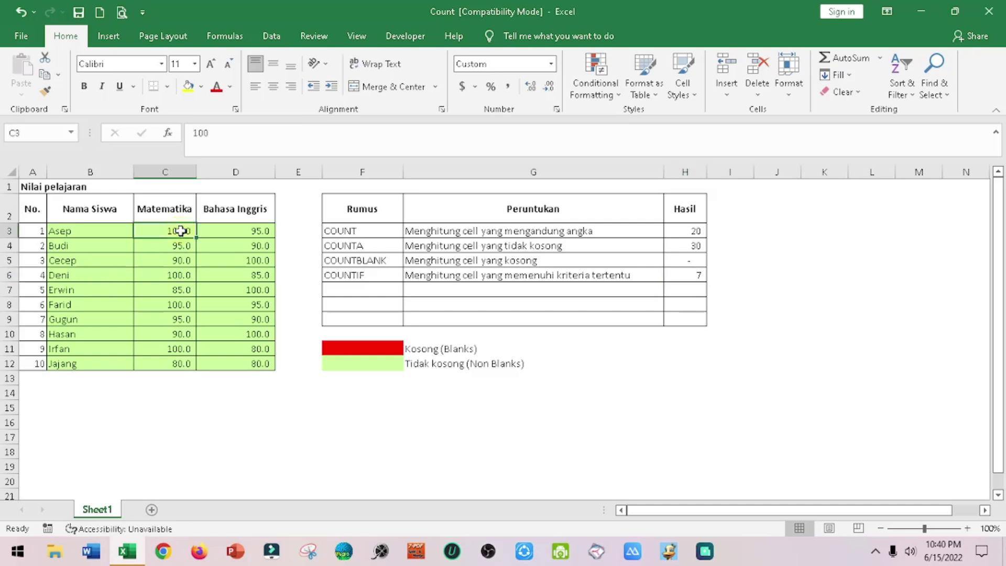
left_click(186, 273)
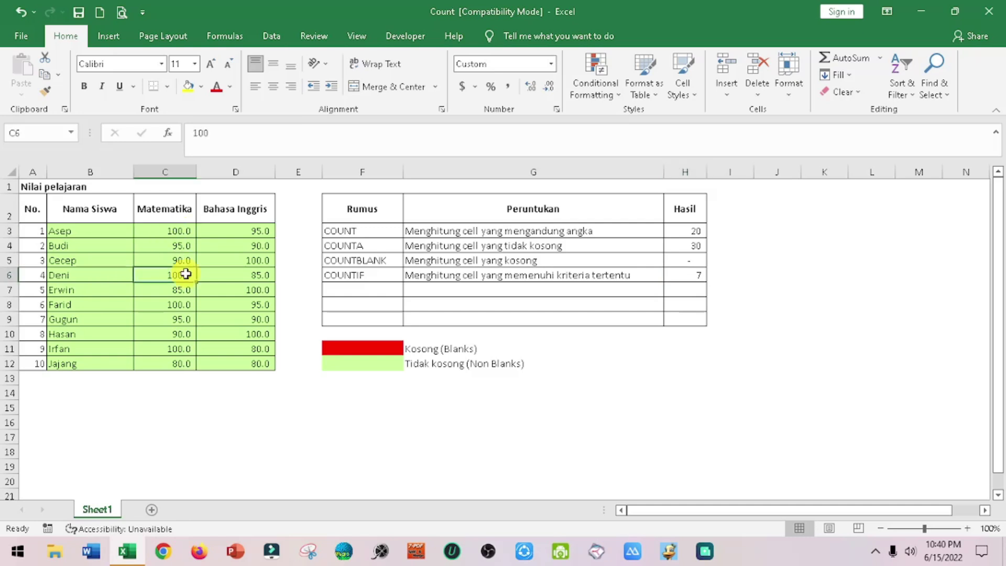
left_click(186, 304)
left_click(182, 351)
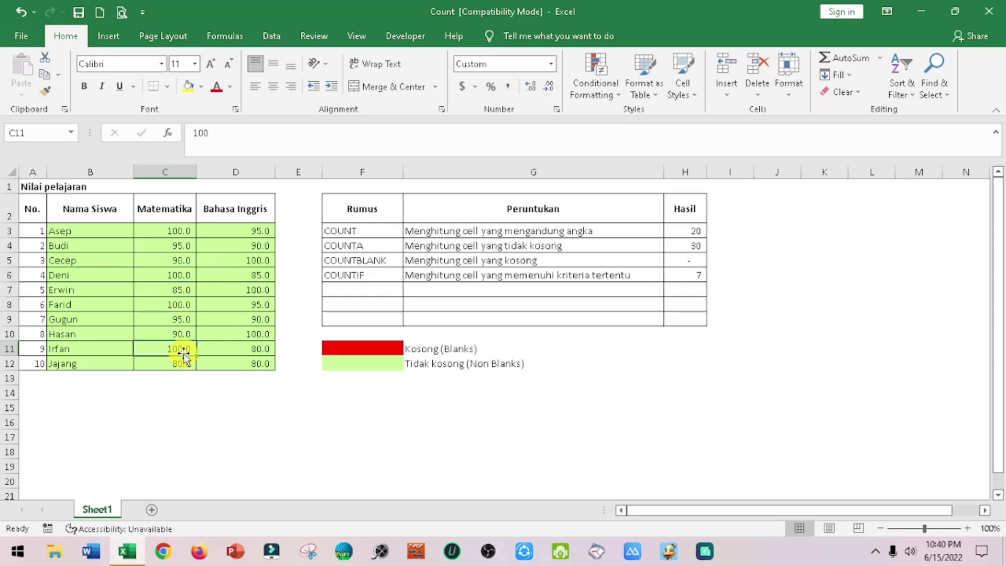
left_click(262, 261)
left_click(257, 292)
left_click(257, 334)
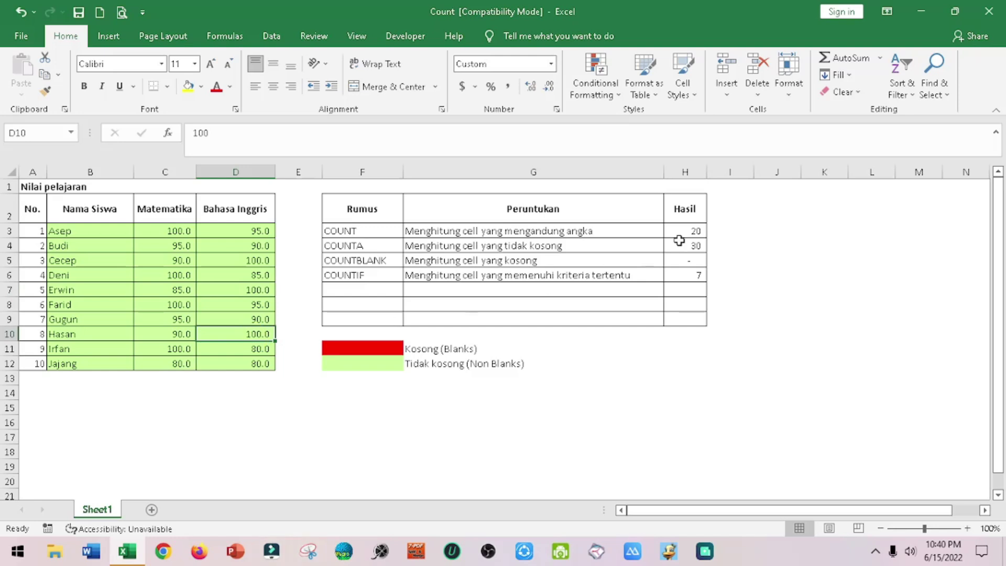
left_click(691, 276)
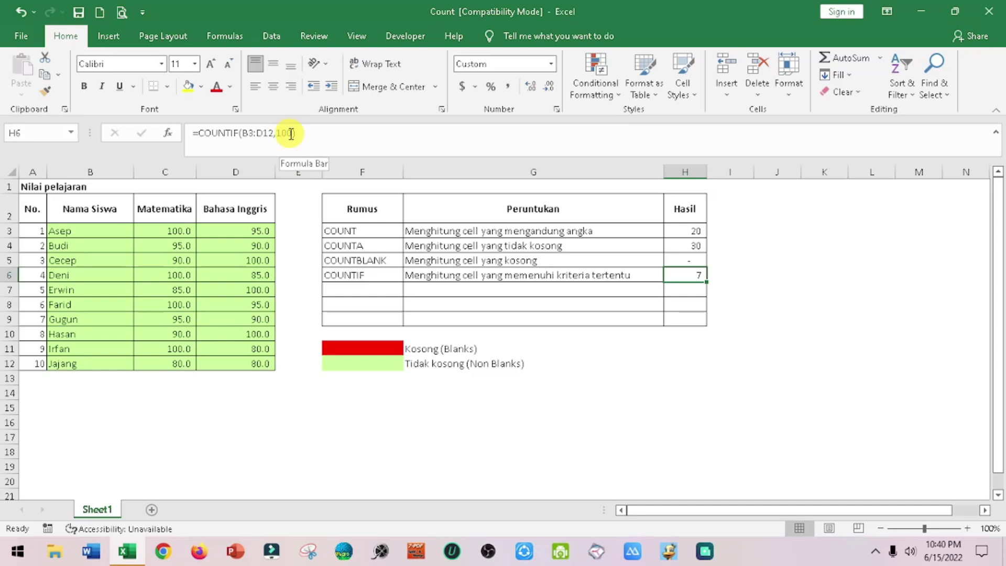
Change the COUNTIF criterion in H6 from 100 to 95, giving 4.
left_click(288, 133)
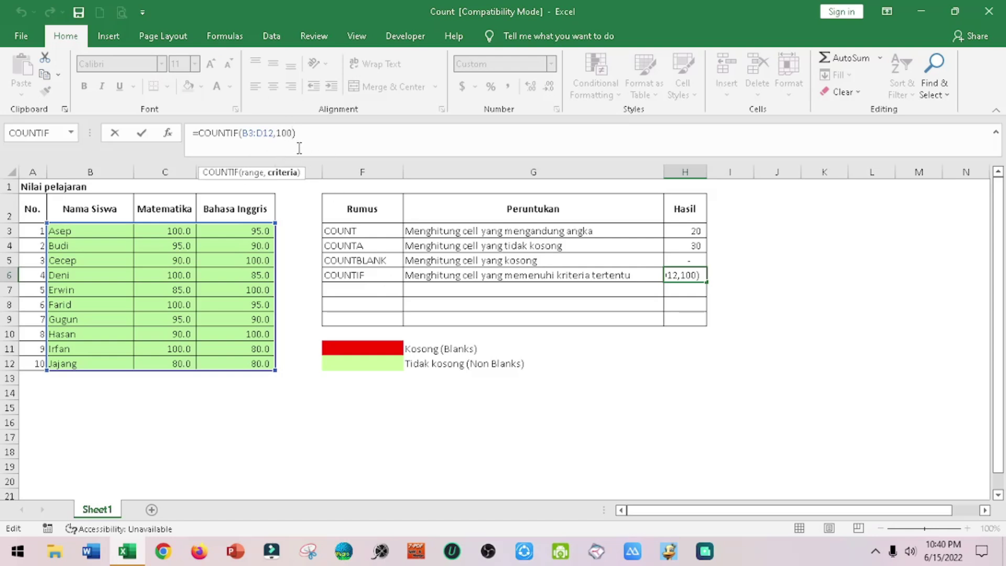
key("BackSpace")
key("BackSpace")
key("BackSpace")
key("Return")
key("Up")
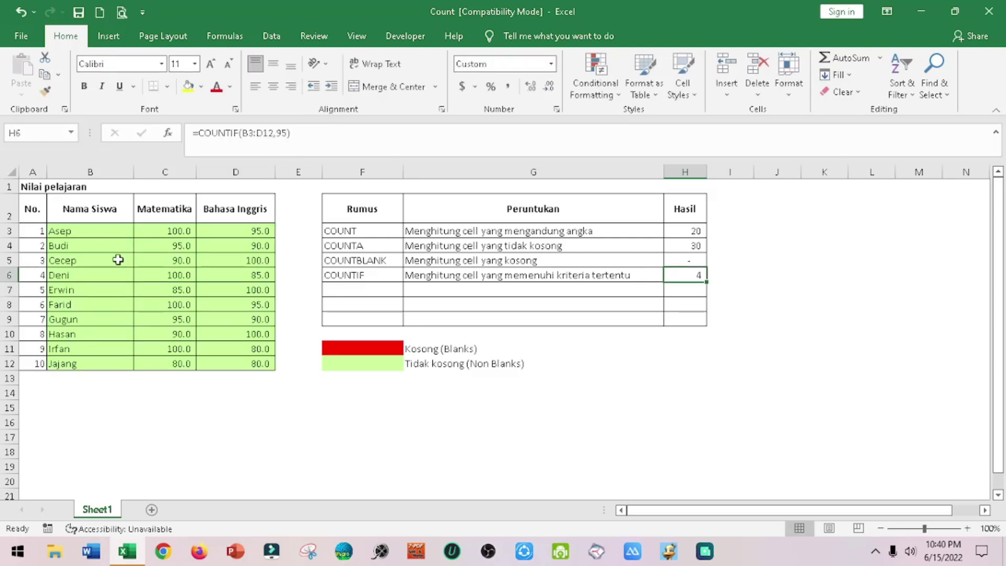
Check the four 95 scores in C4, C9, D3 and D8.
left_click(186, 246)
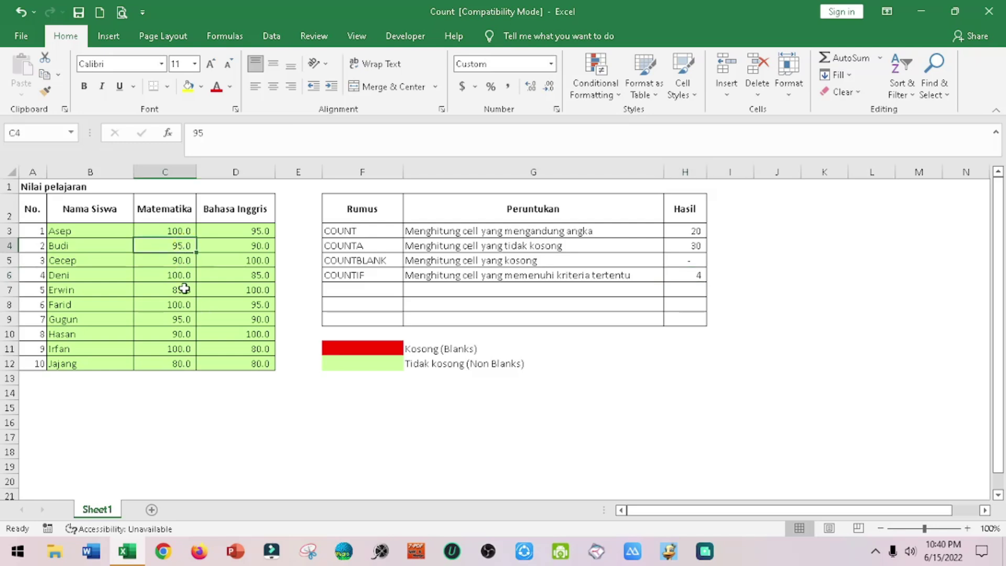
left_click(182, 321)
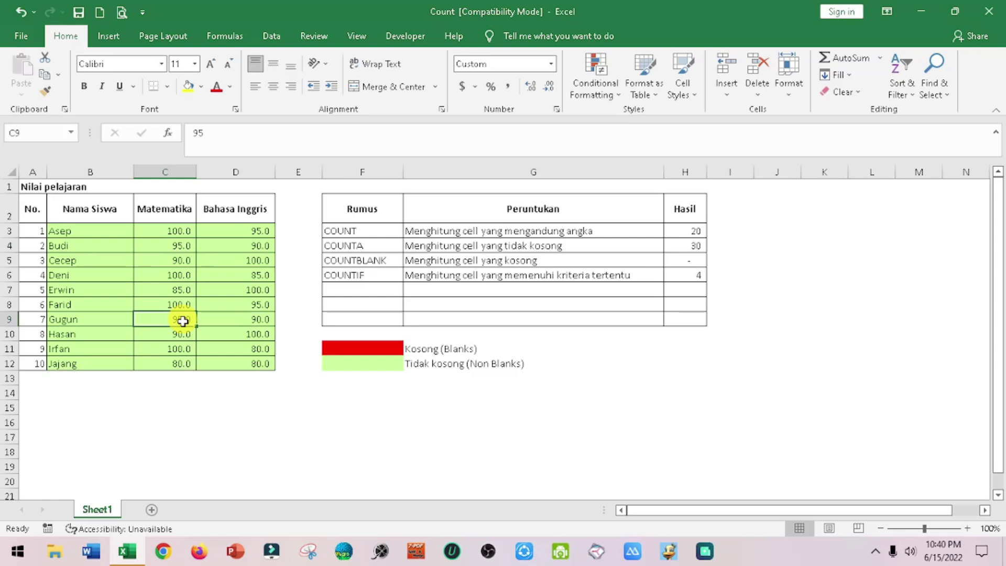
left_click(263, 227)
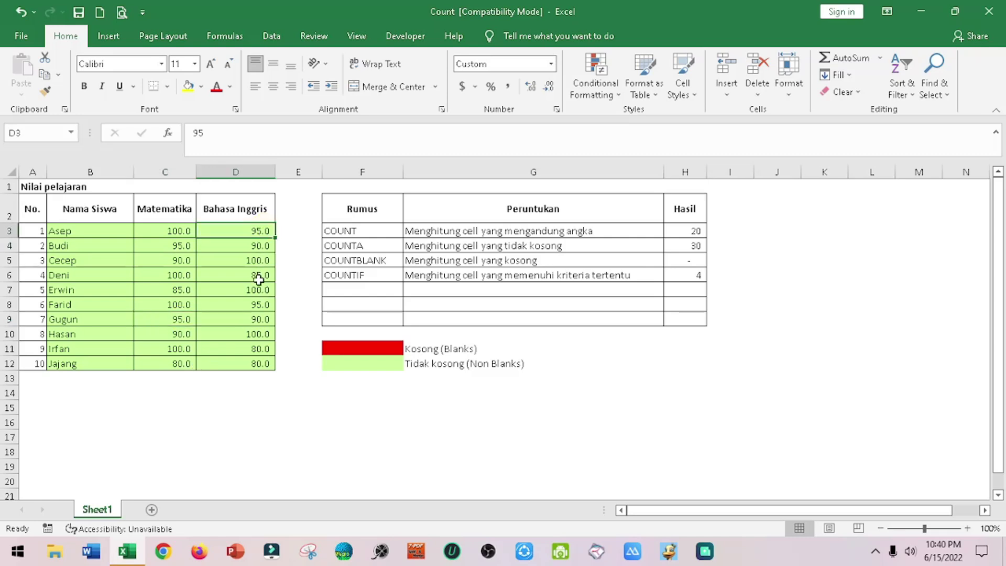
left_click(262, 307)
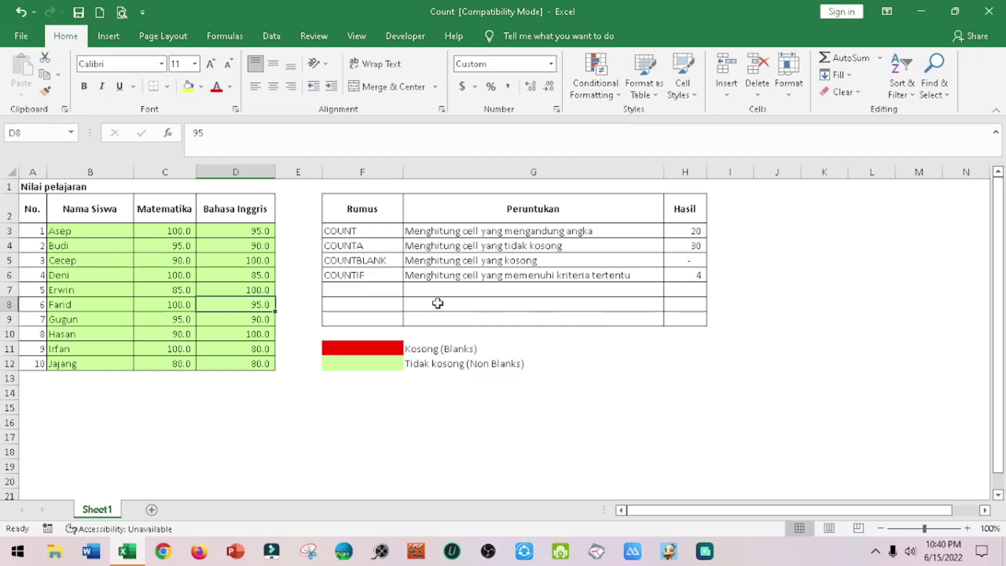
left_click(378, 292)
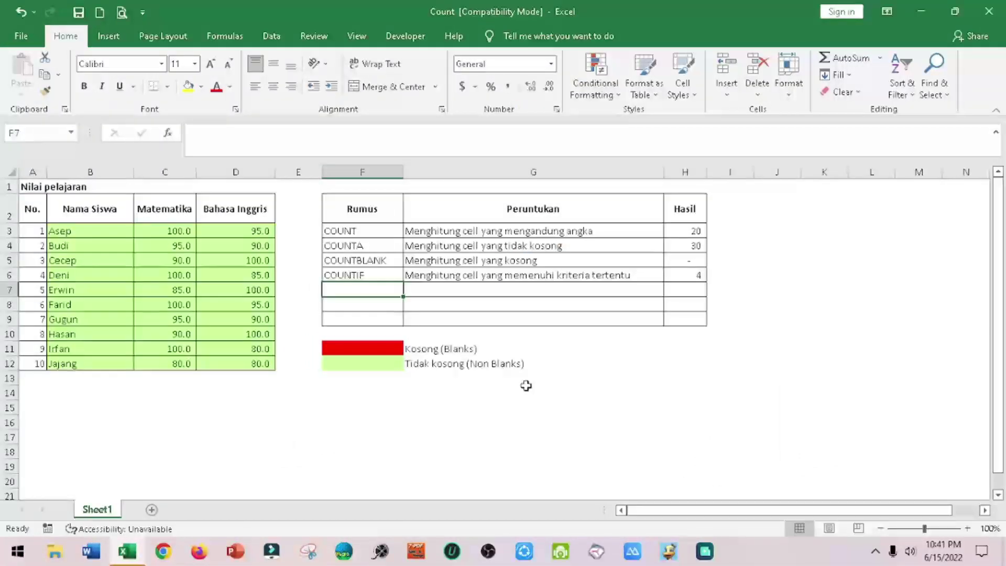
Enter COUNTIFS in F7 by copying COUNTIF down and appending S.
key("ctrl+d")
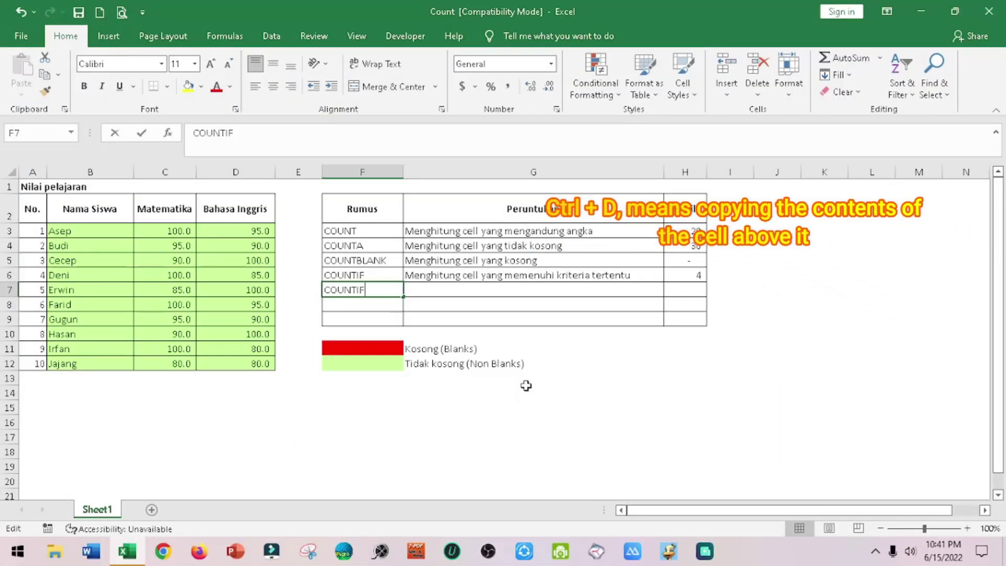
type("S")
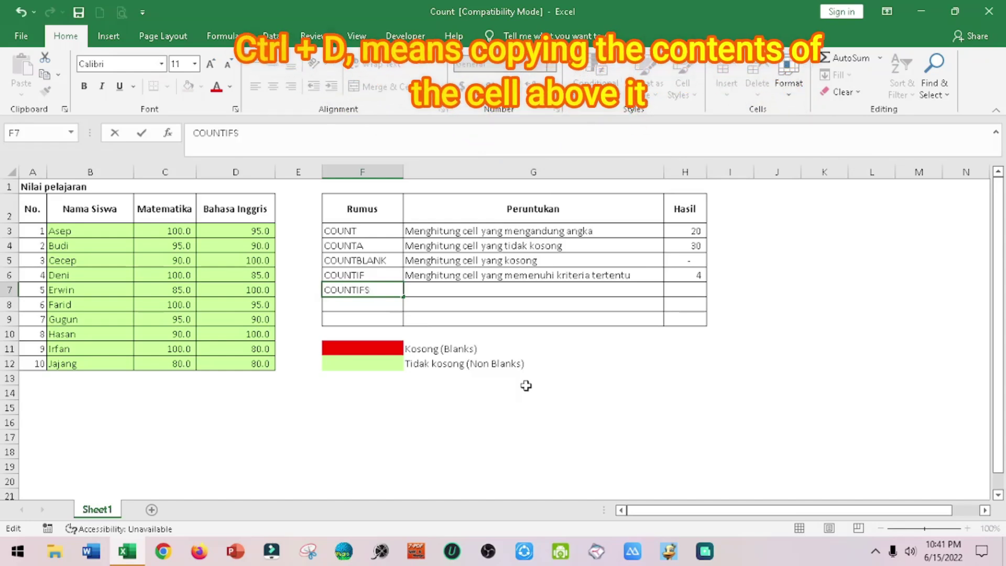
key("Return")
Turn the copied G7 description into 'Menghitung cell yang memenuhi lebih dari satu kriteria'.
key("Up")
key("Right")
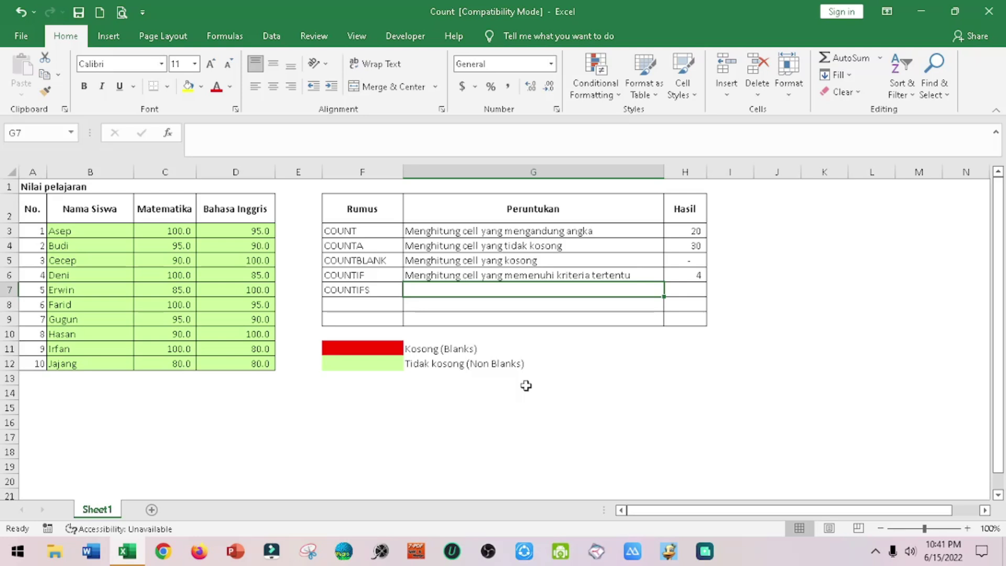
key("ctrl+d")
key("F2")
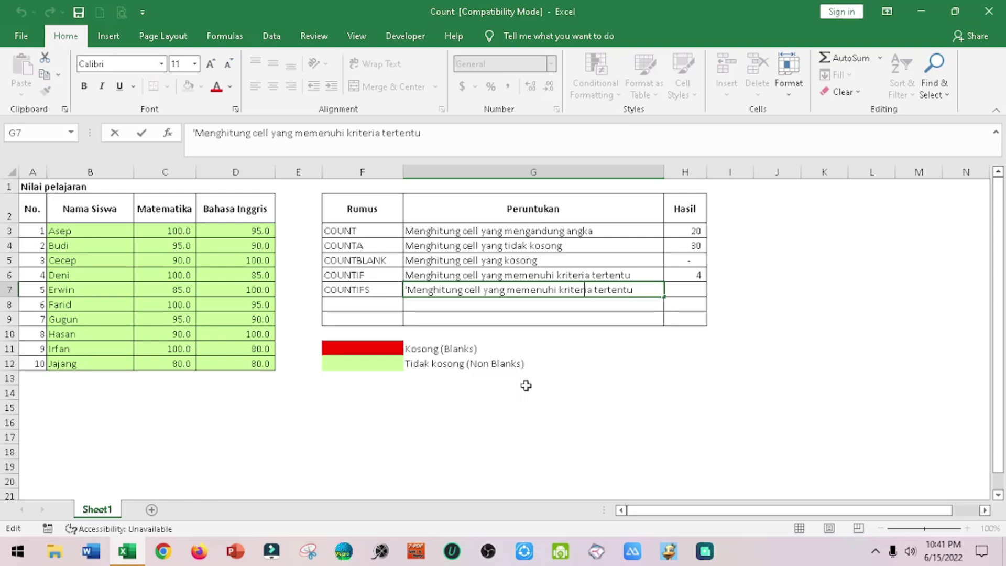
type("lebih dari satu")
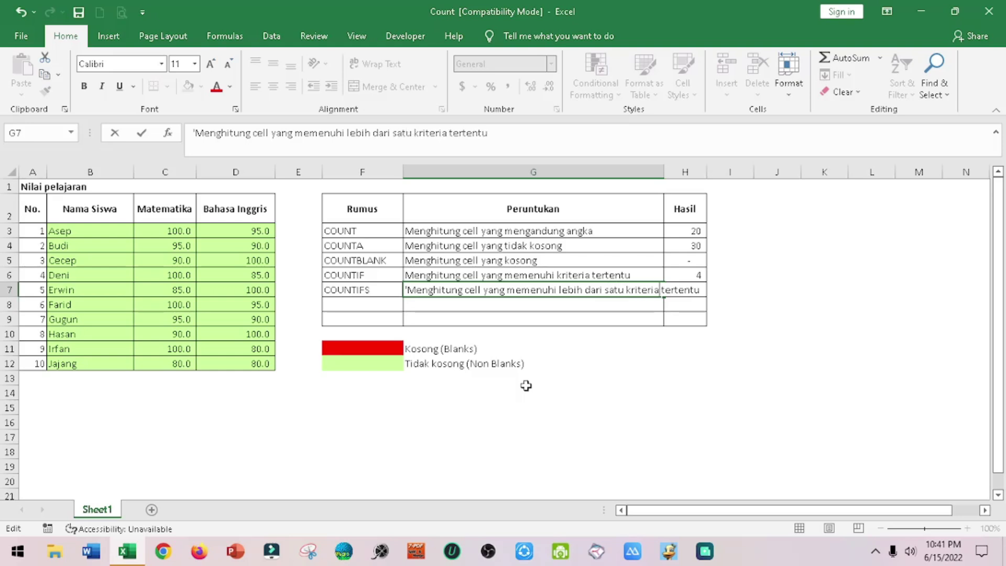
key("ctrl+Right")
key("BackSpace")
key("Return")
key("Right")
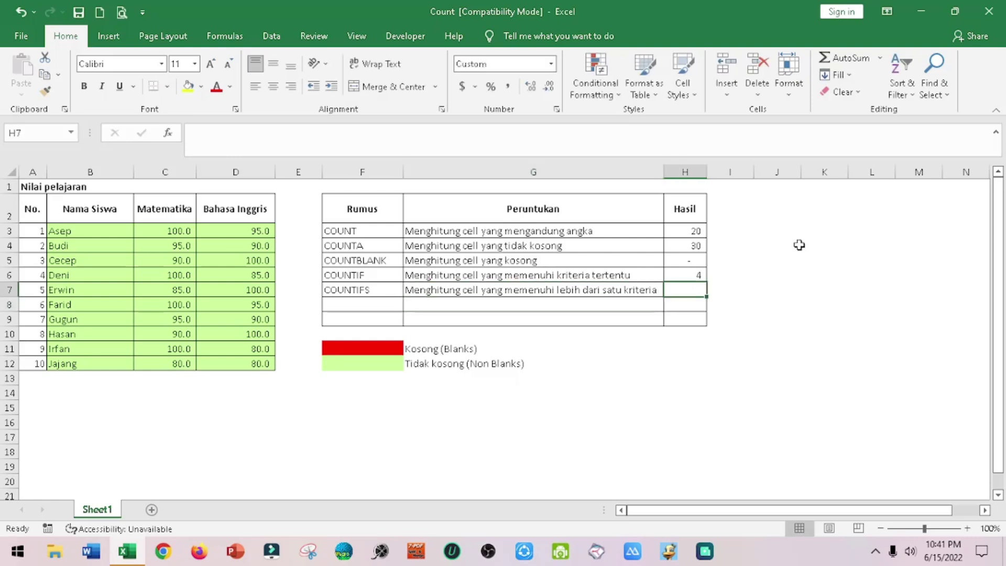
Insert COUNTIFS into H7 with first range C3:C12 and criterion 100.
left_click(879, 58)
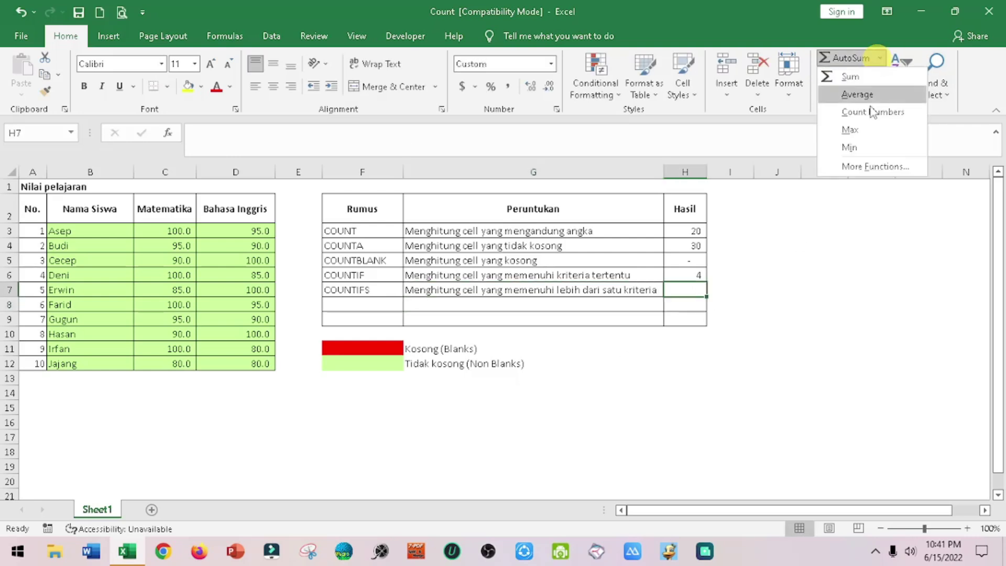
left_click(891, 166)
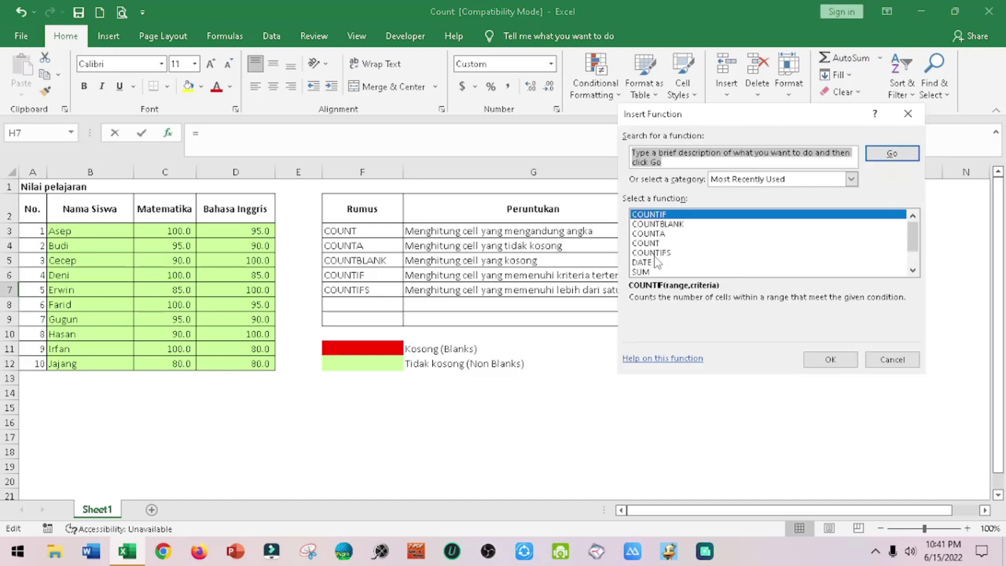
left_click(651, 252)
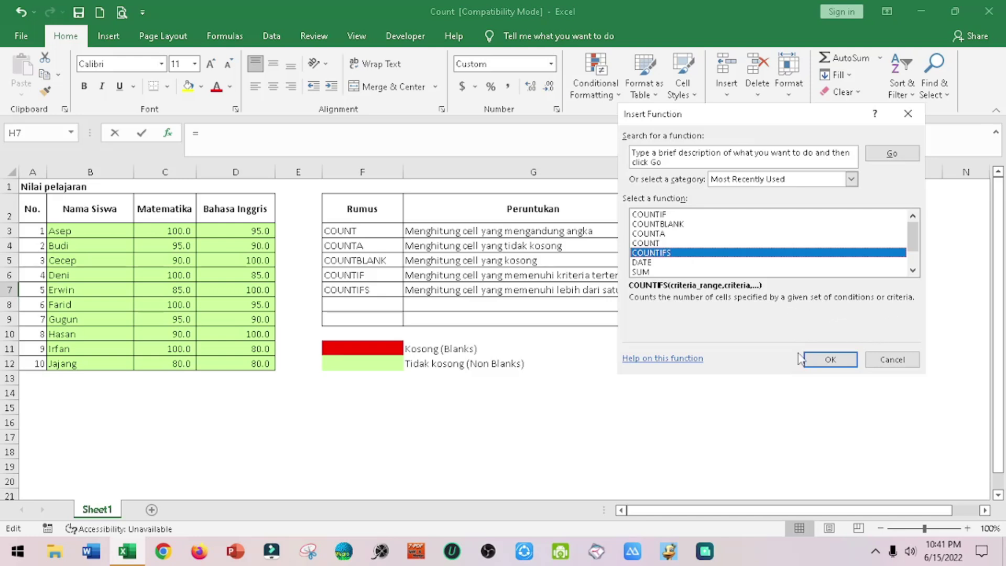
left_click(831, 360)
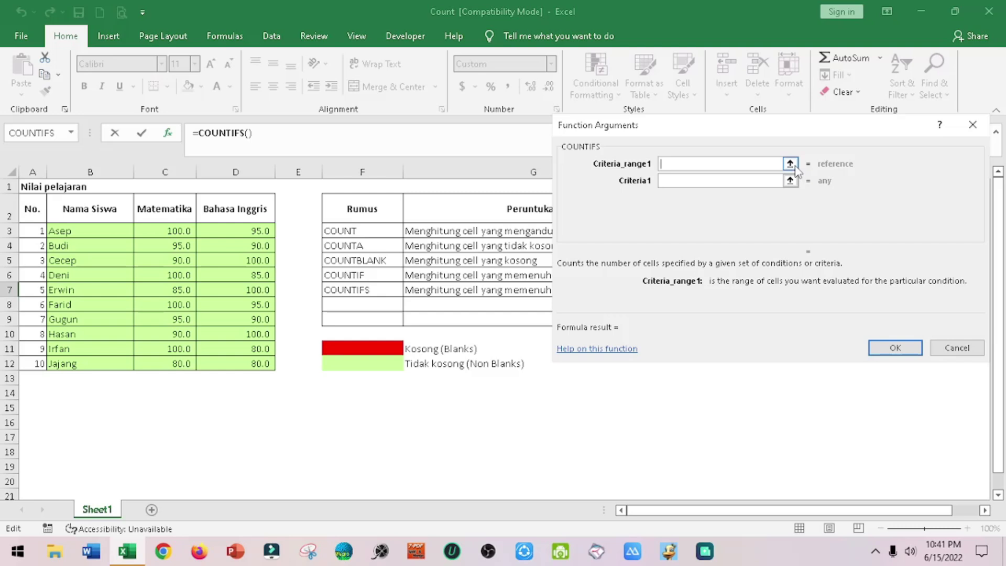
left_click(790, 164)
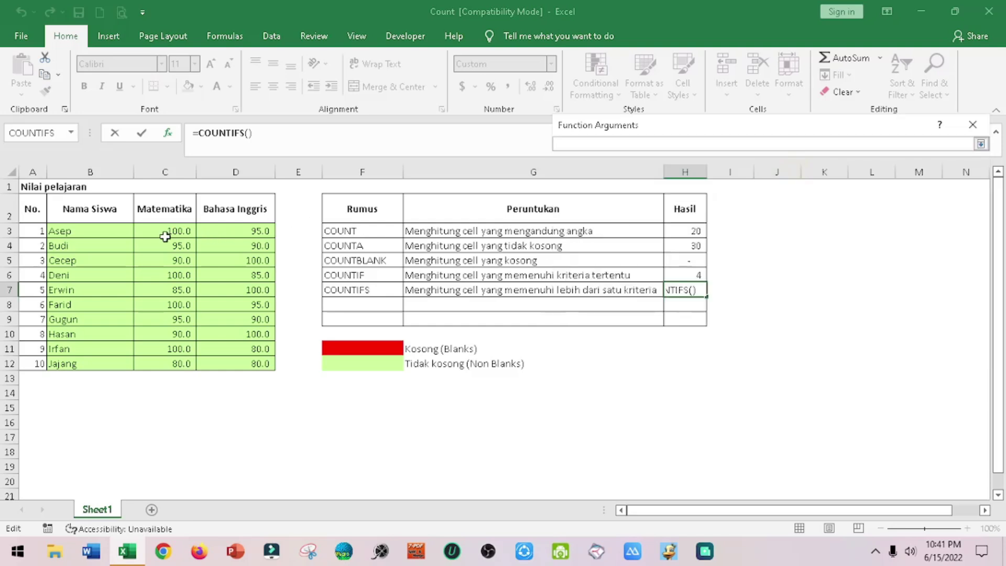
left_click_drag(168, 230, 162, 357)
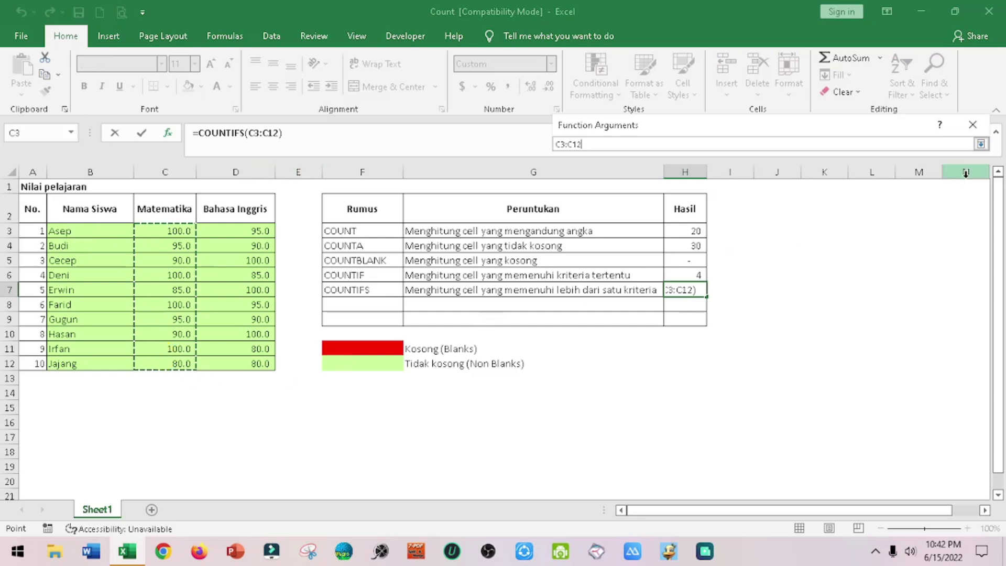
left_click(981, 144)
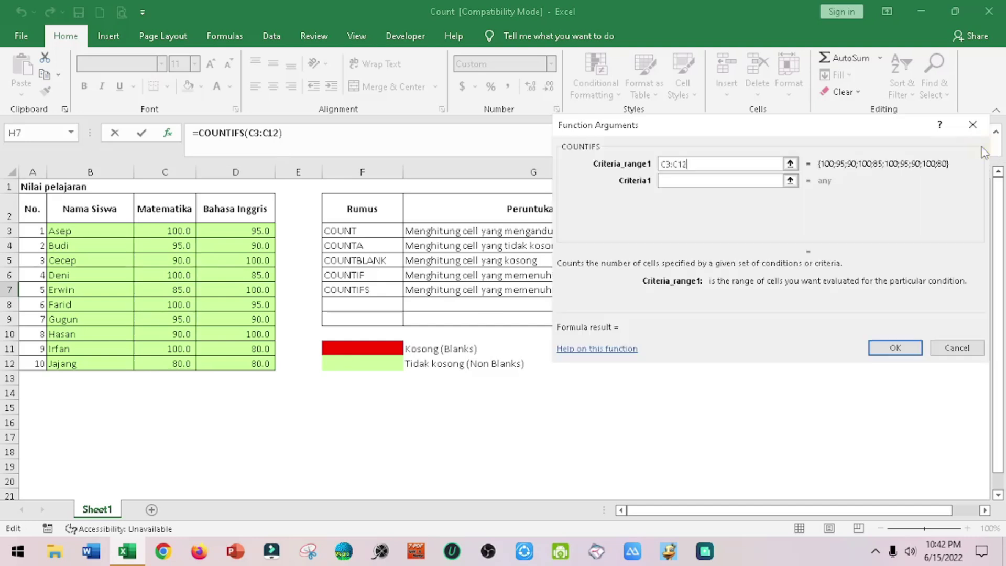
left_click(696, 177)
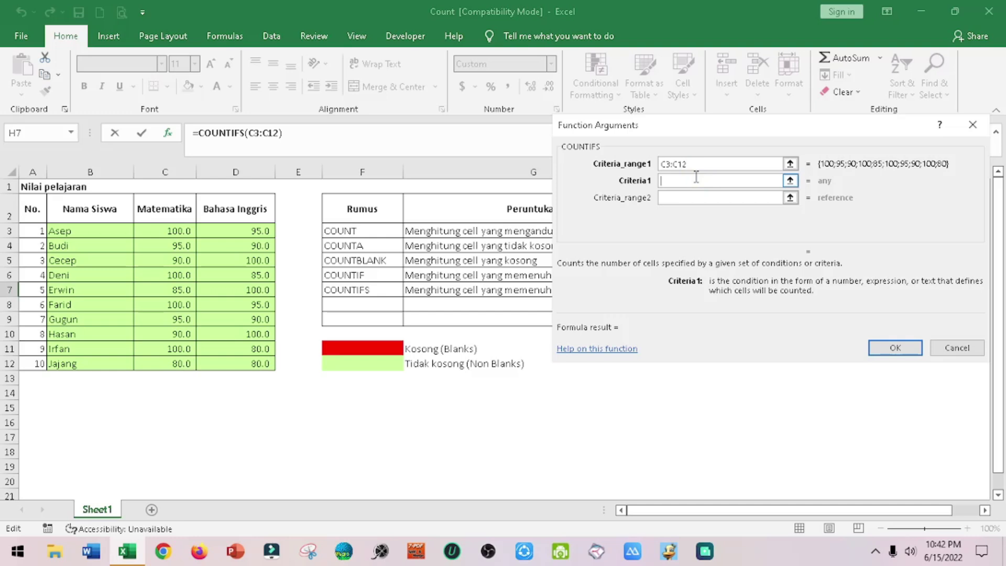
type(",100")
Add second range D3:D12 with criterion 95 and confirm, returning 2.
left_click(790, 198)
left_click_drag(236, 229, 258, 360)
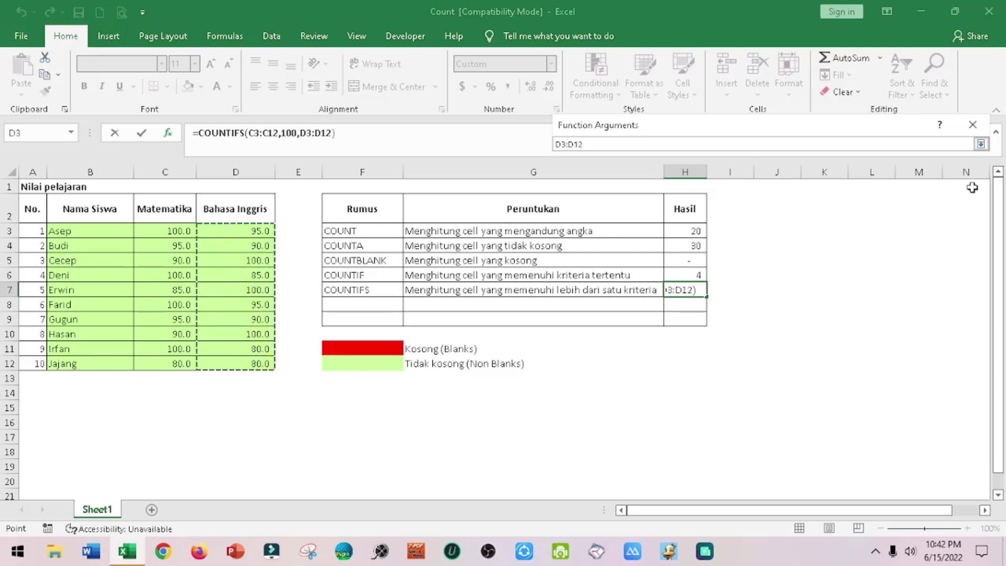
left_click(980, 144)
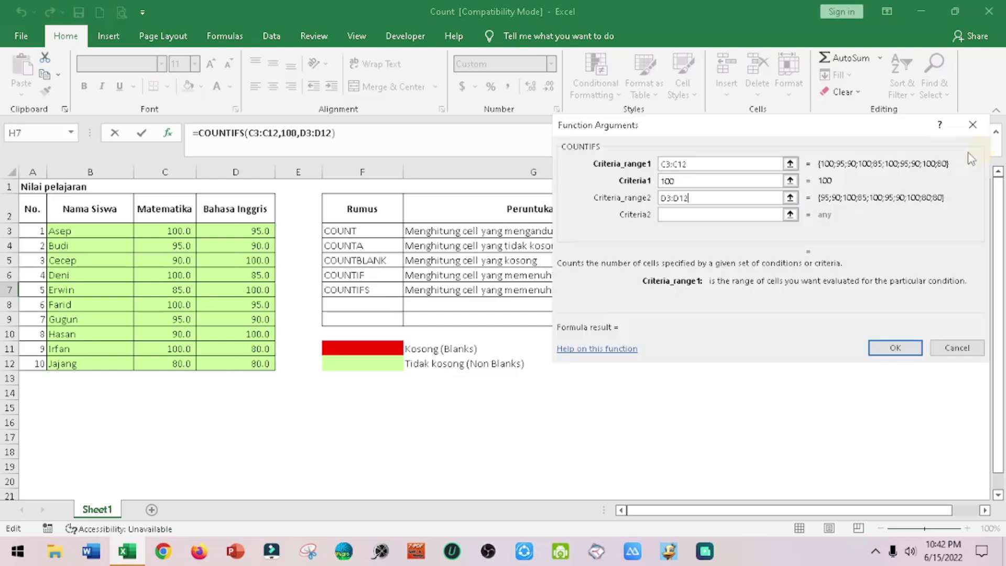
left_click(686, 214)
type("95")
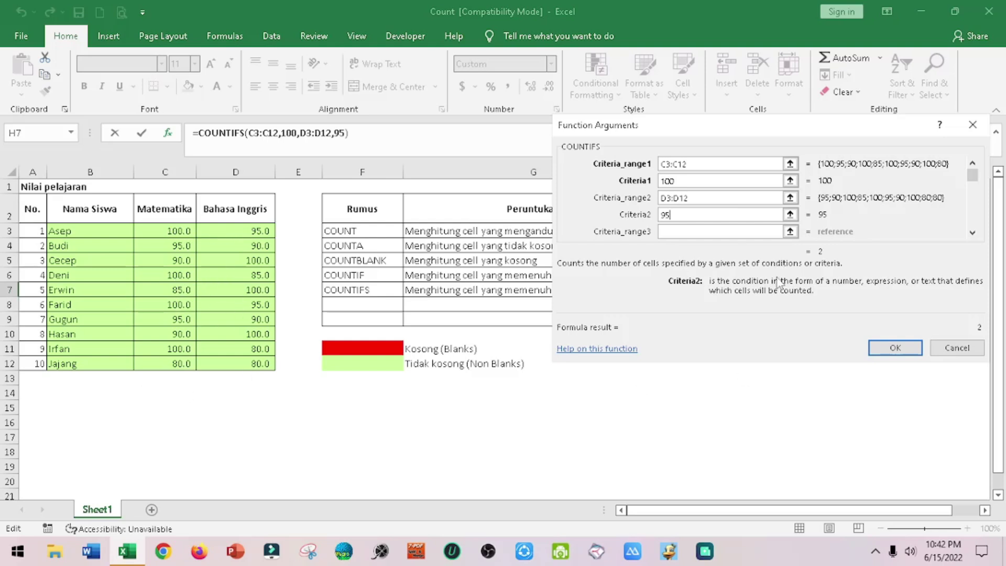
left_click(878, 346)
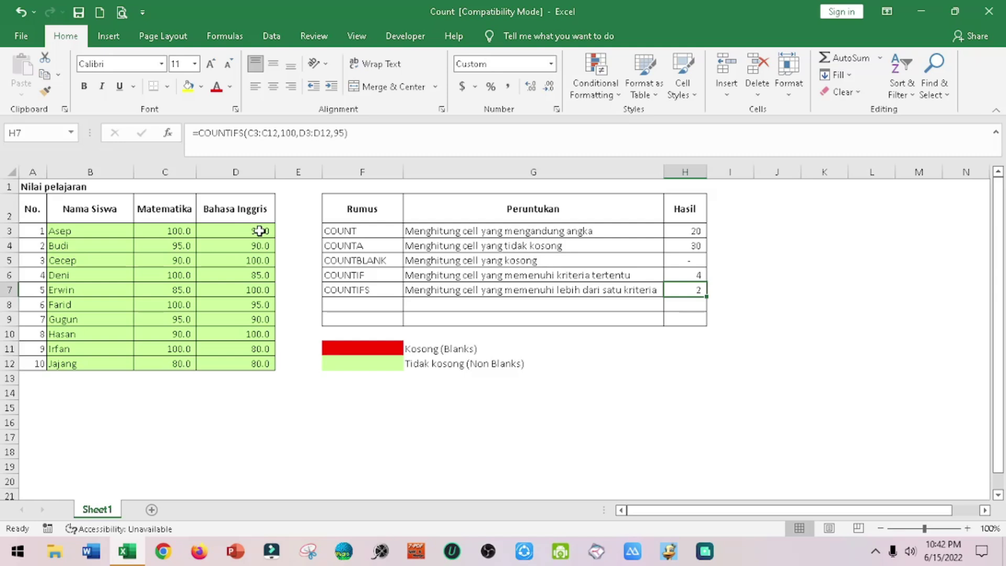
left_click(177, 231)
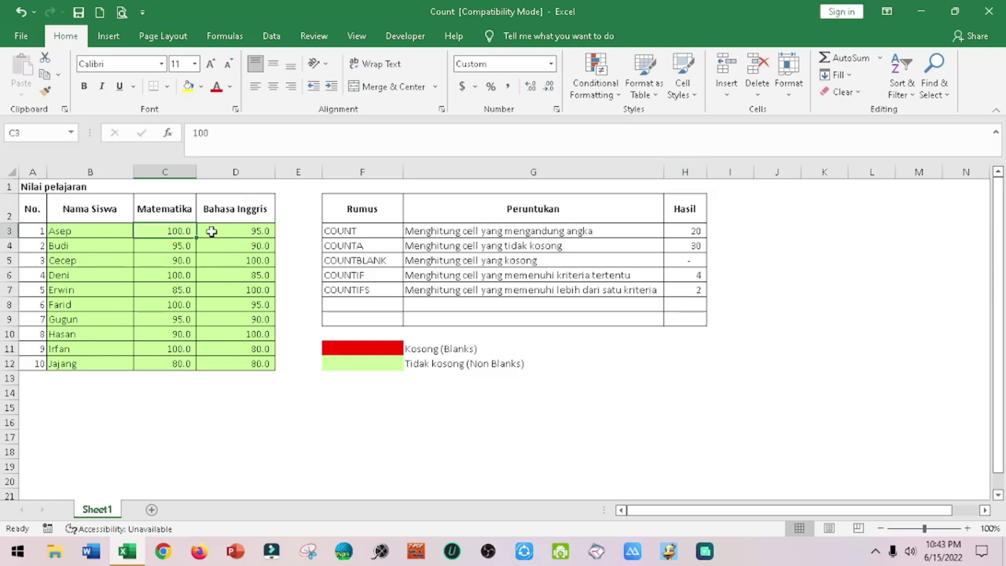
left_click_drag(183, 231, 233, 231)
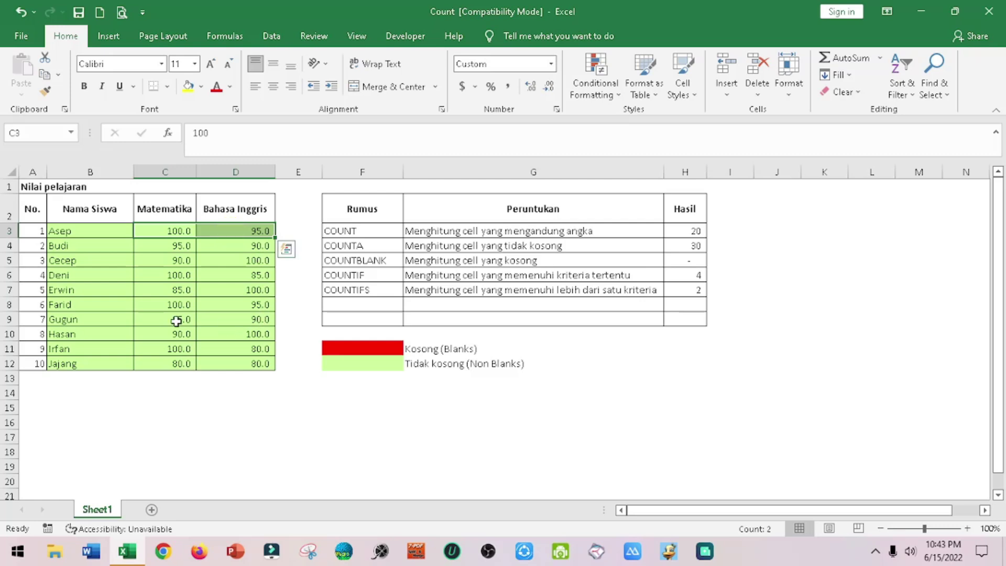
left_click_drag(173, 306, 238, 306)
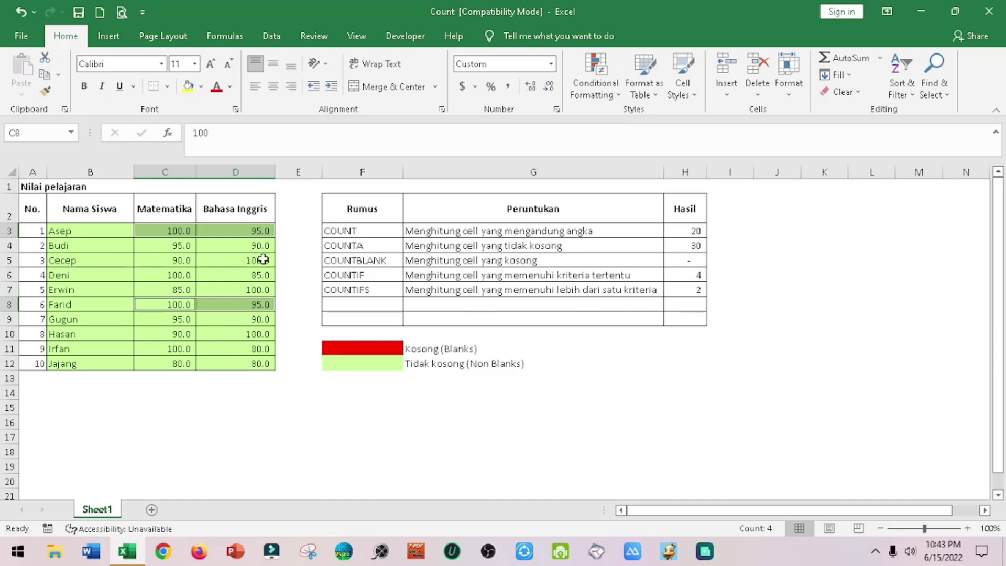
left_click(698, 291)
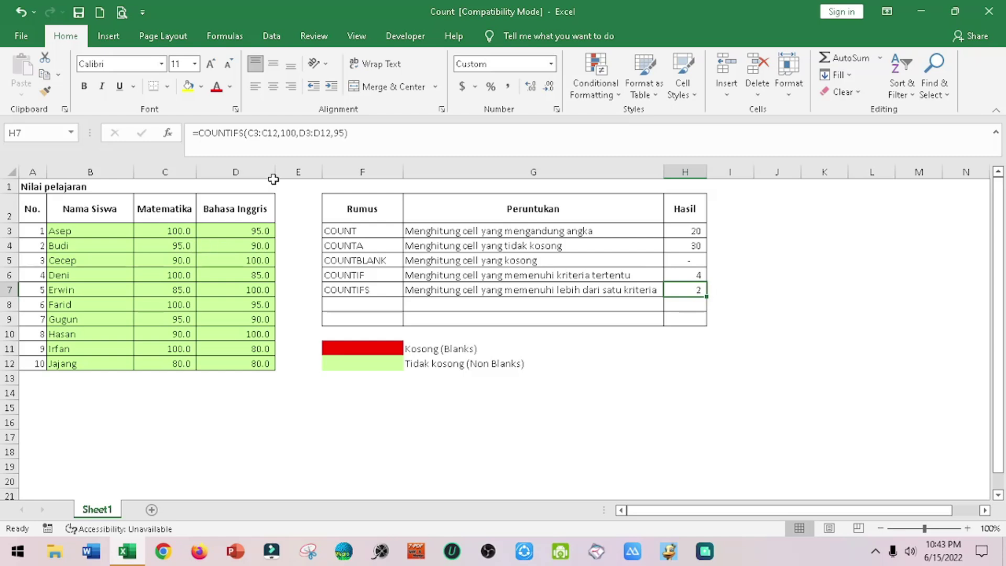
Change the H7 COUNTIFS criteria to 95 for Matematika and 90 for Bahasa Inggris.
left_click(297, 132)
key("BackSpace")
key("BackSpace")
key("BackSpace")
type("95")
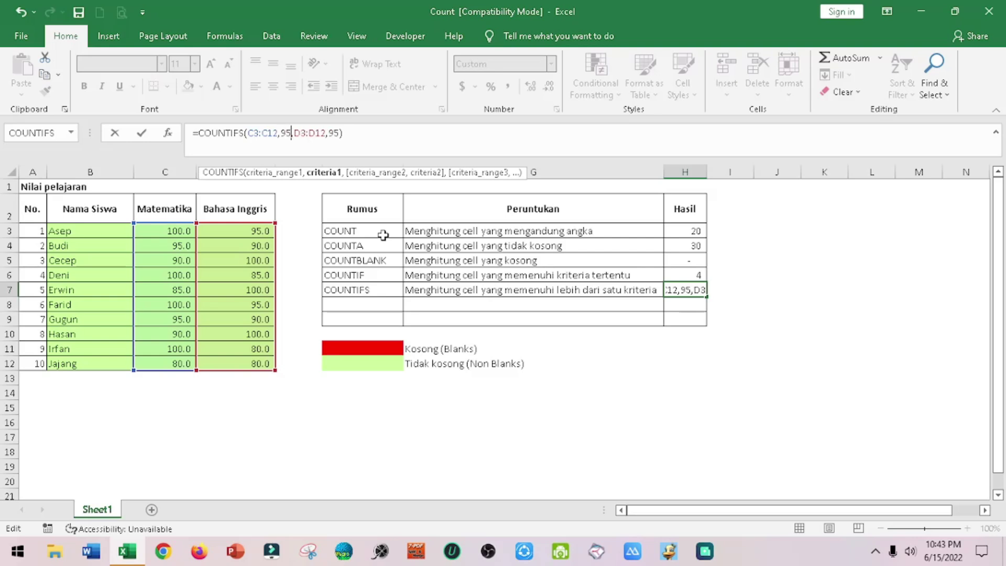
key("Right")
key("Right")
key("Right")
key("Right")
key("Right")
key("Right")
key("BackSpace")
type("0")
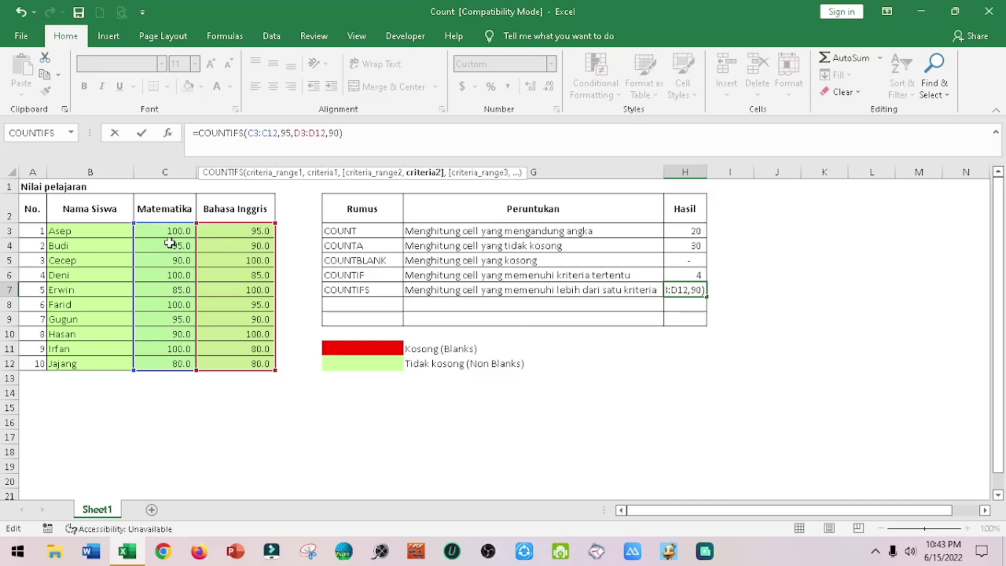
key("Return")
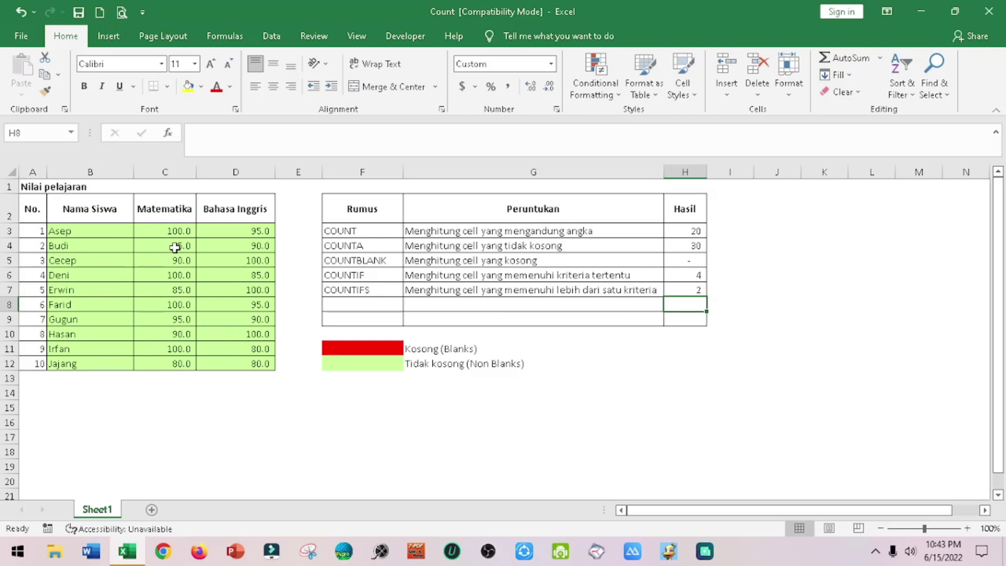
Select C4:D4 and C9:D9 to confirm the two matching students.
left_click_drag(176, 249, 234, 246)
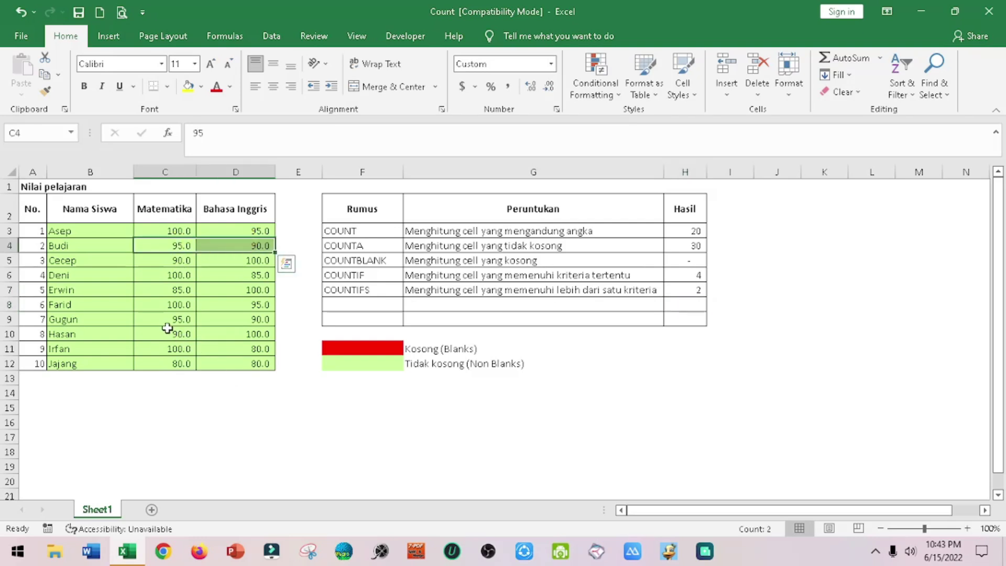
left_click_drag(167, 322, 242, 320, "ctrl")
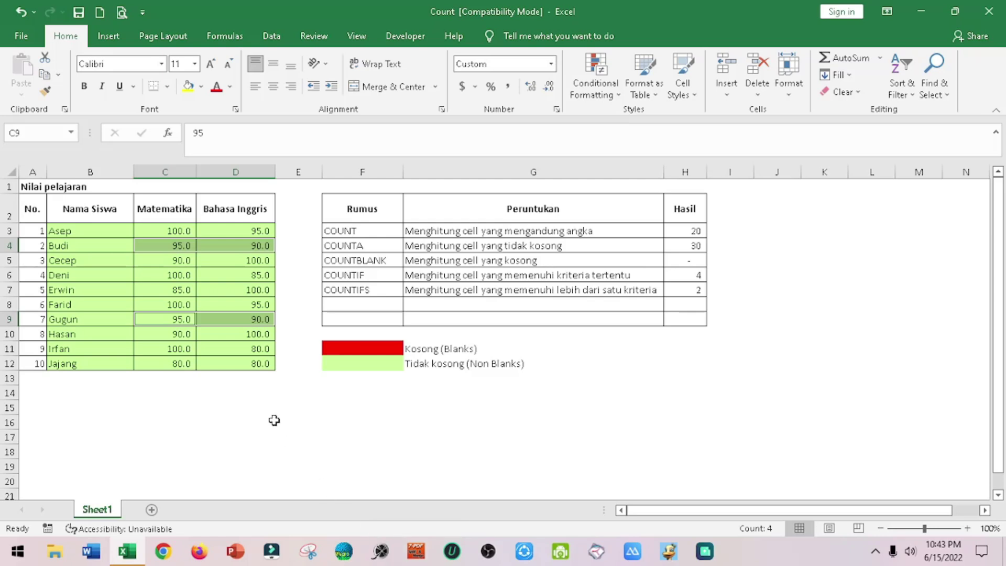
left_click(685, 290)
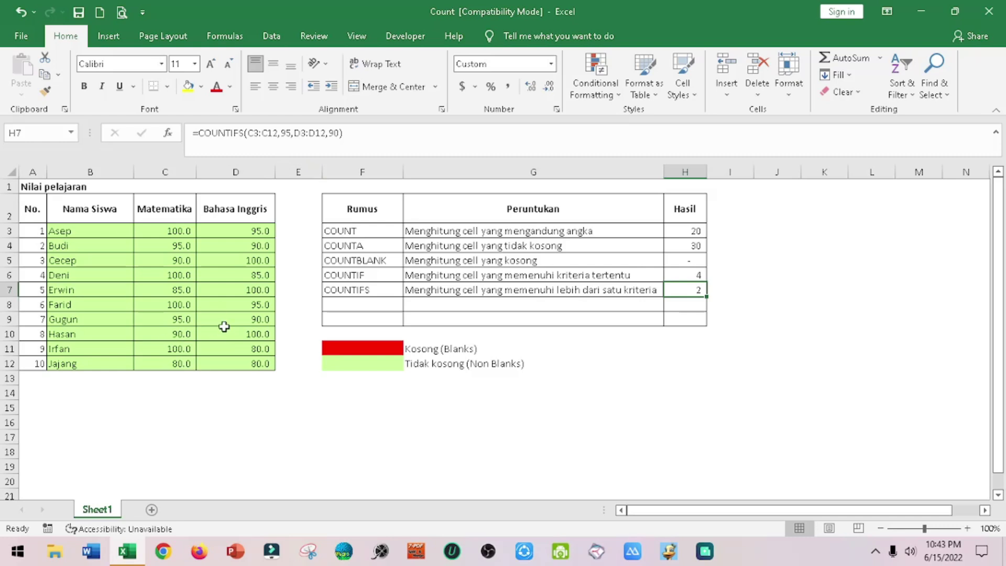
Change the H7 COUNTIFS criteria to 85 for Matematika and 100 for Bahasa Inggris.
left_click(291, 133)
key("Left")
key("BackSpace")
type("8")
key("Right")
key("Right")
key("Right")
key("Right")
key("Right")
key("Right")
key("Right")
key("Right")
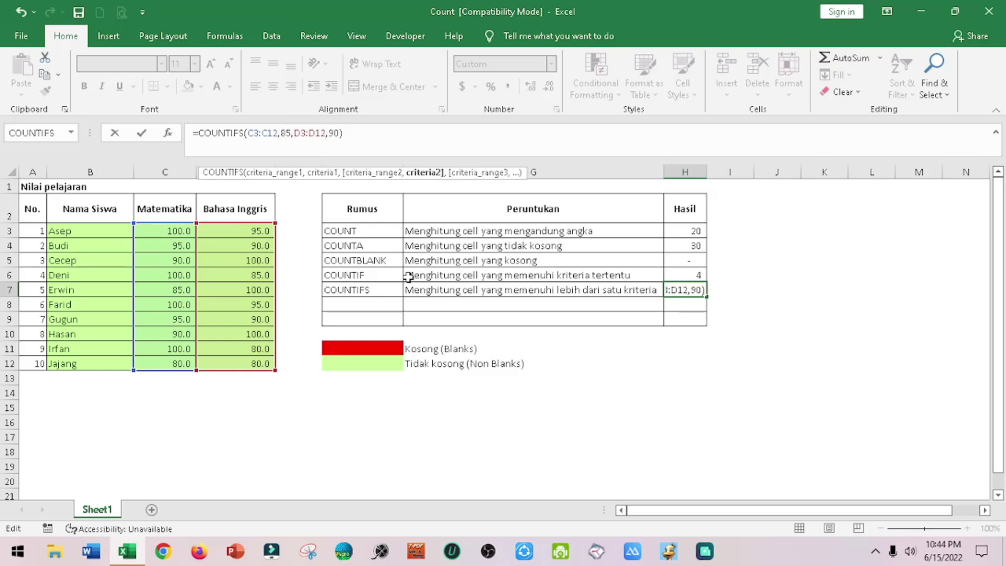
key("shift+Right")
type("100")
key("Return")
Select C7:D7 to verify the single matching row of 85 and 100.
key("Up")
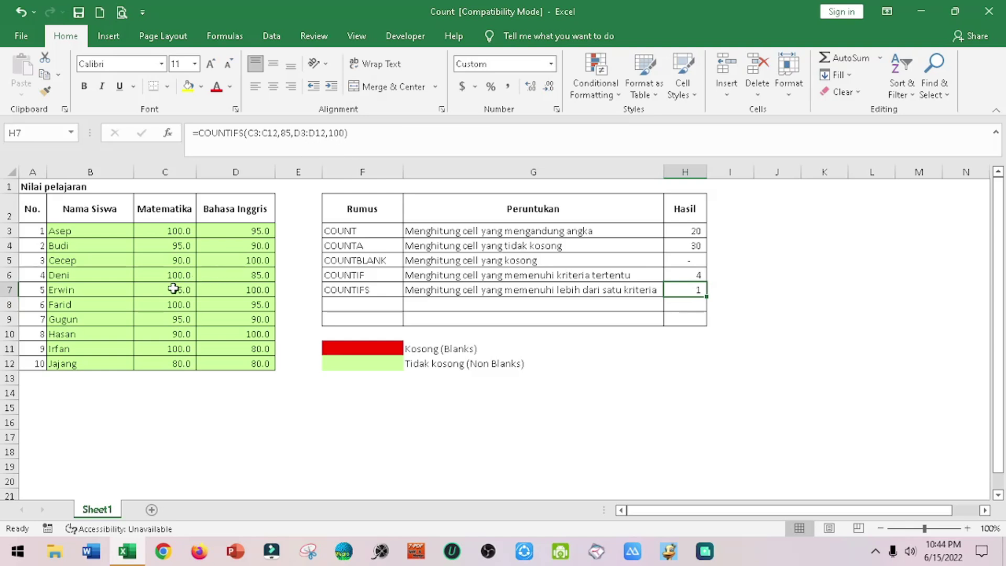
left_click_drag(175, 290, 236, 290)
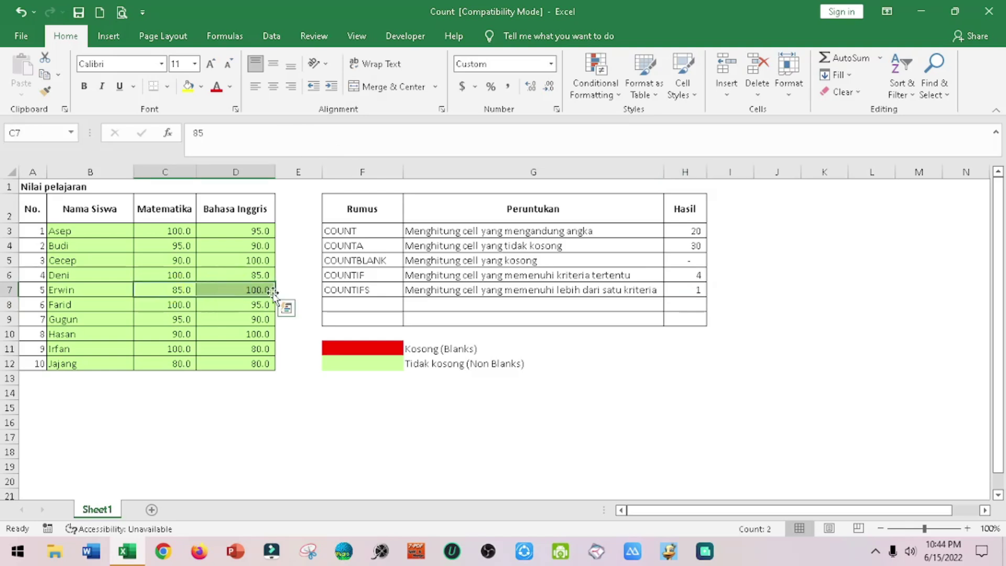
left_click(357, 307)
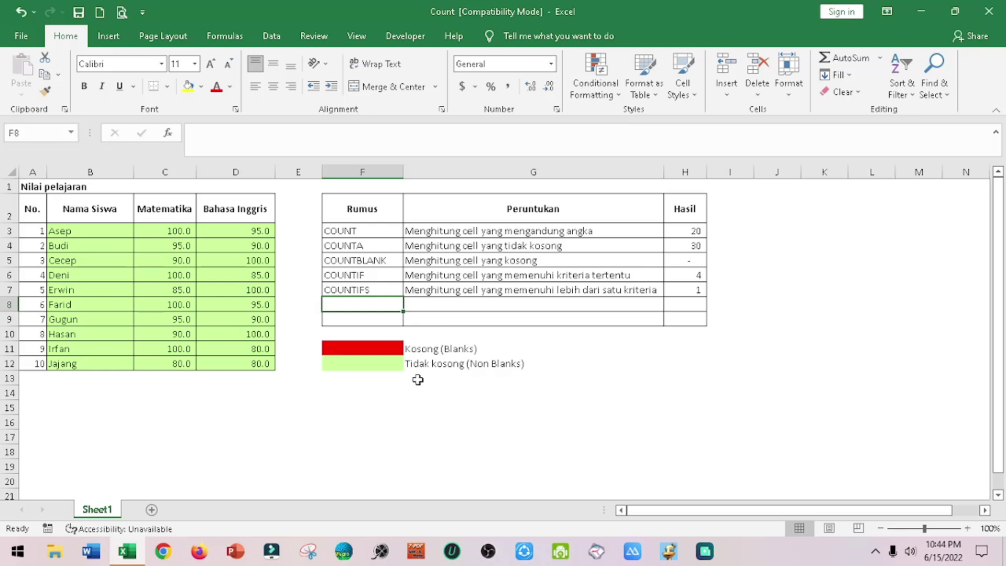